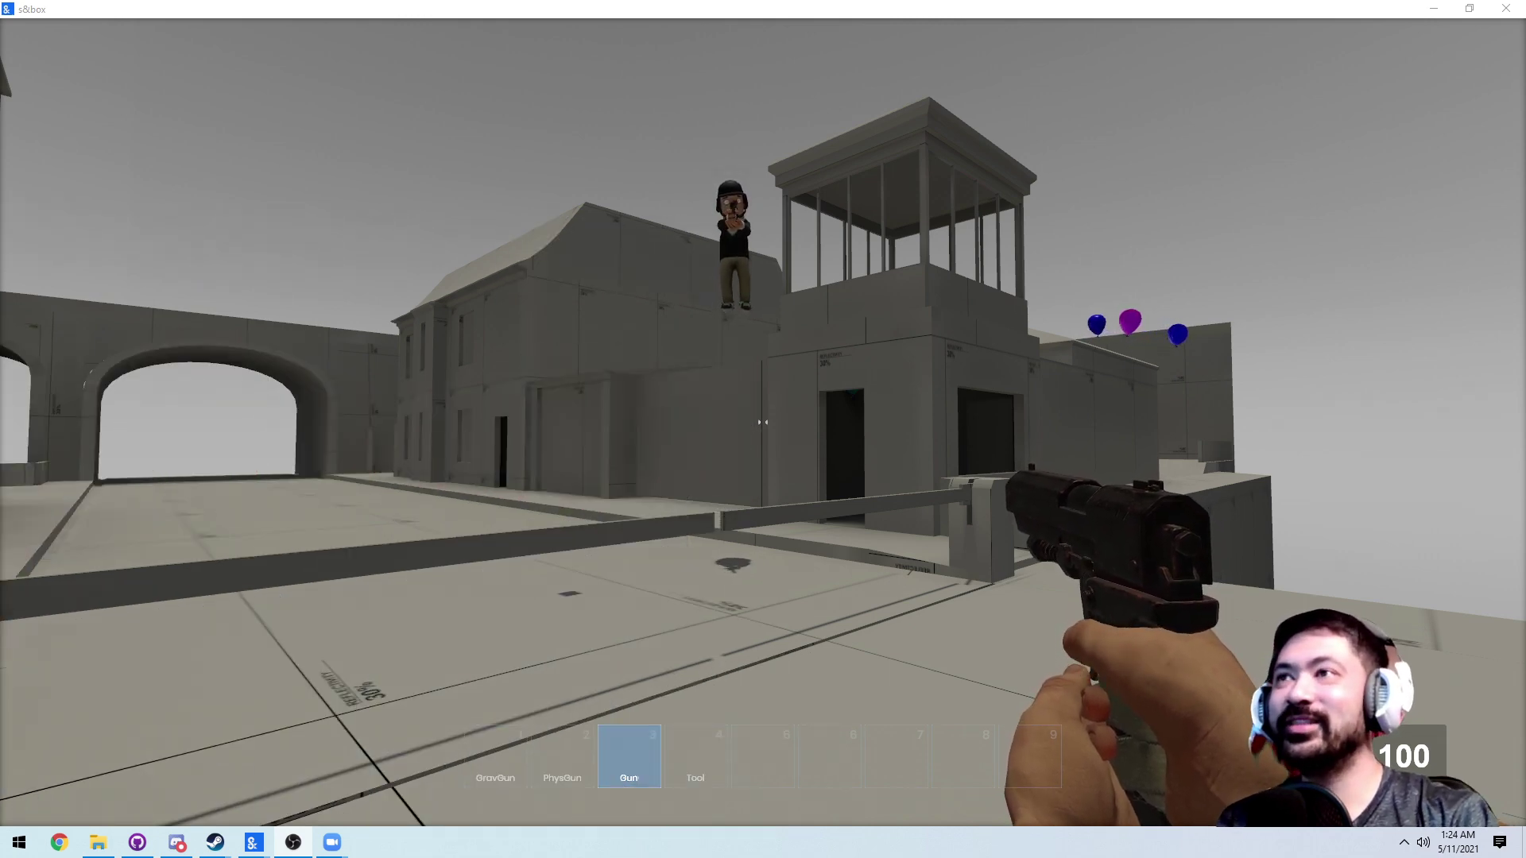
{"action": "key", "text": "alt+Tab"}
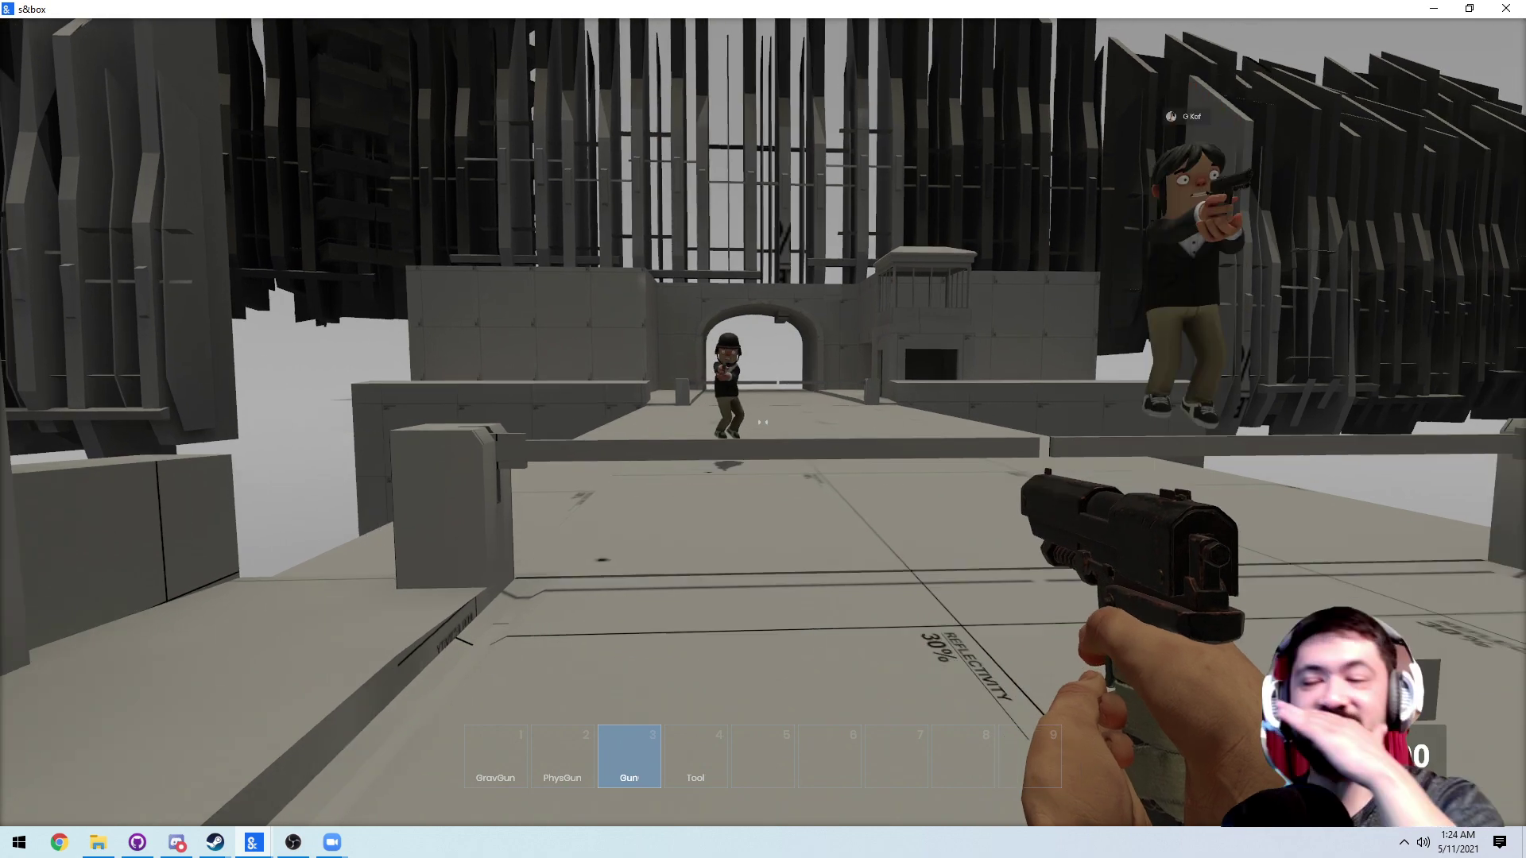
{"action": "key", "text": "s"}
{"action": "key", "text": "d"}
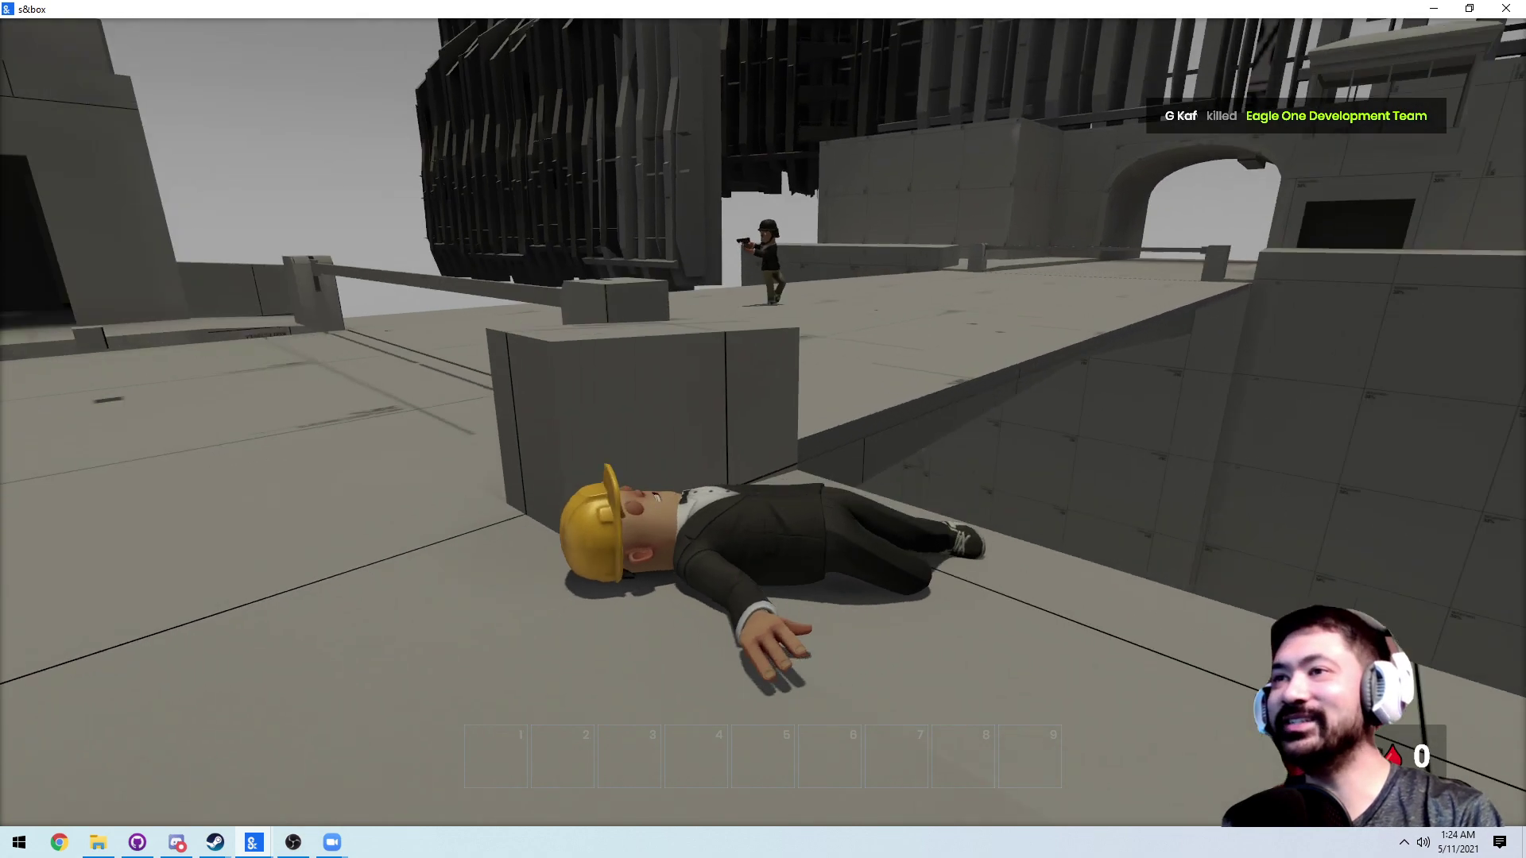
{"action": "key", "text": "w"}
{"action": "key", "text": "space"}
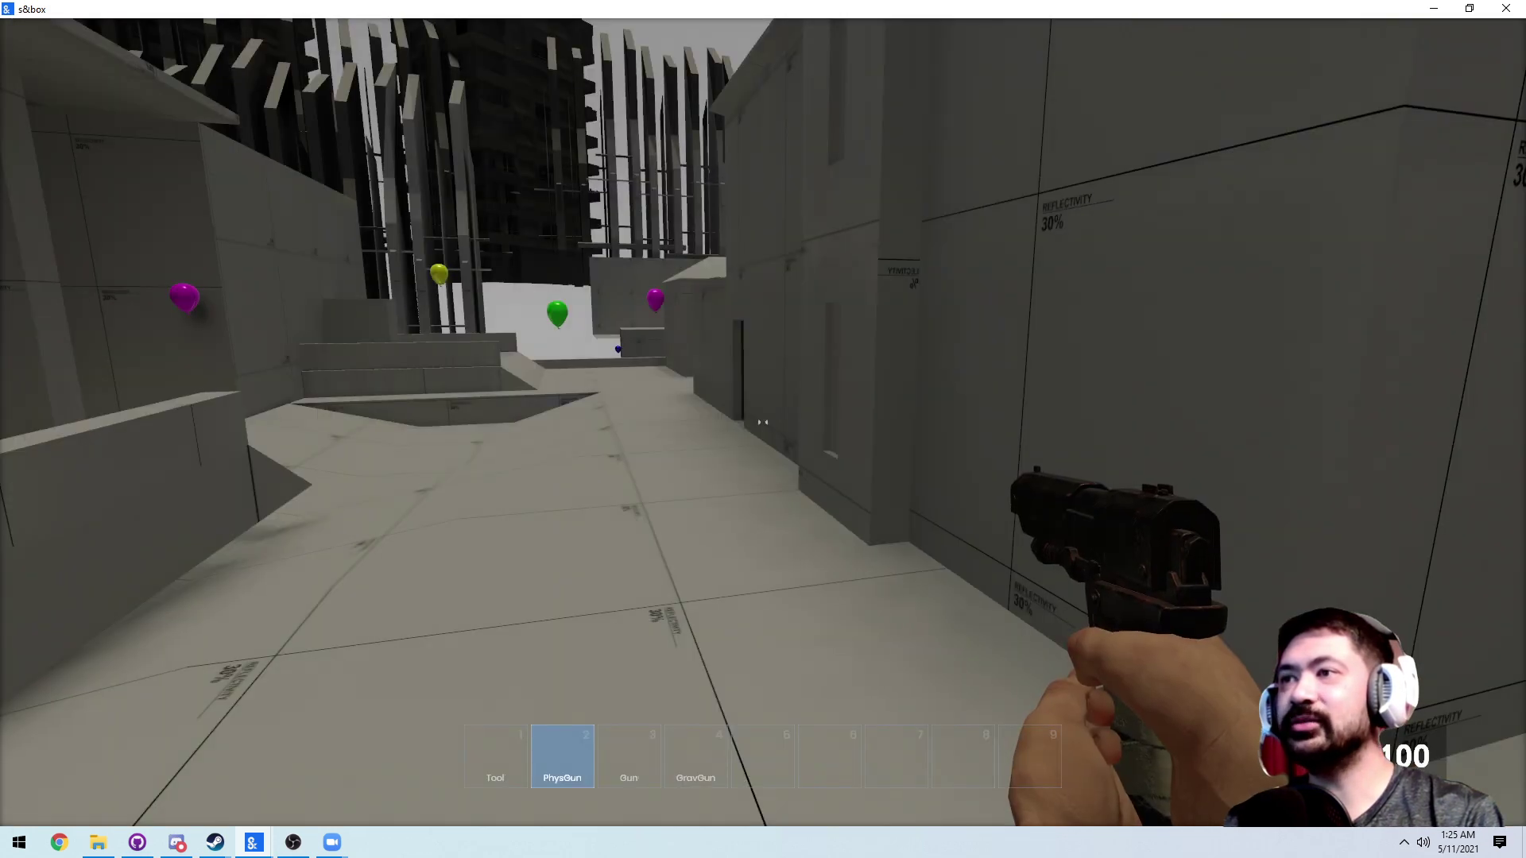
- Switch to the Hammer editor and examine the overall room and corridor layout of the untitled_2 map
{"action": "key", "text": "alt+Tab"}
{"action": "left_click", "coordinate": [1221, 349]}
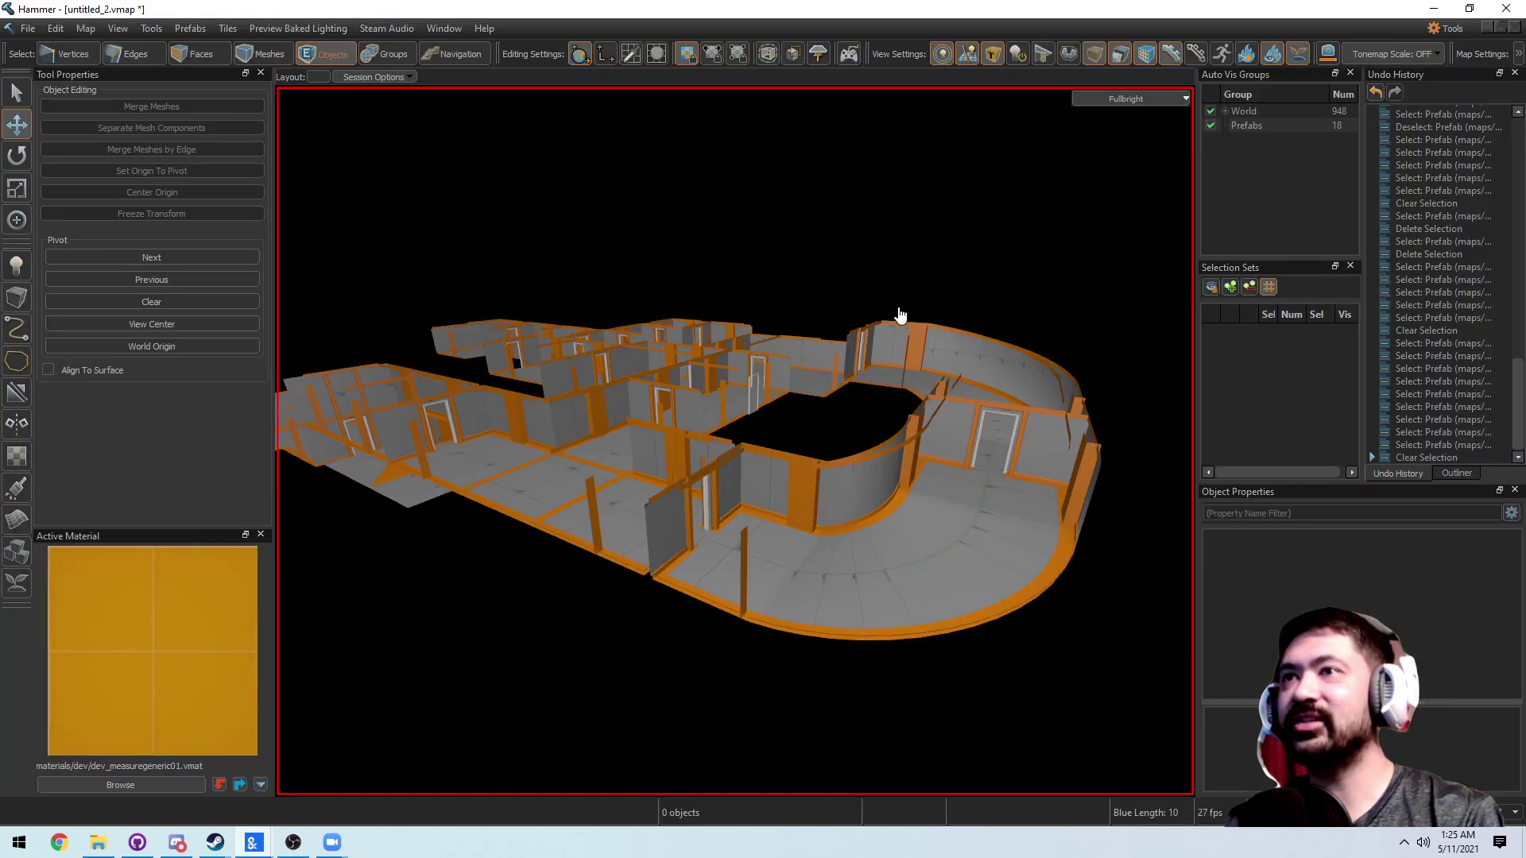
{"action": "scroll", "coordinate": [872, 313], "scroll_direction": "up", "scroll_amount": 10}
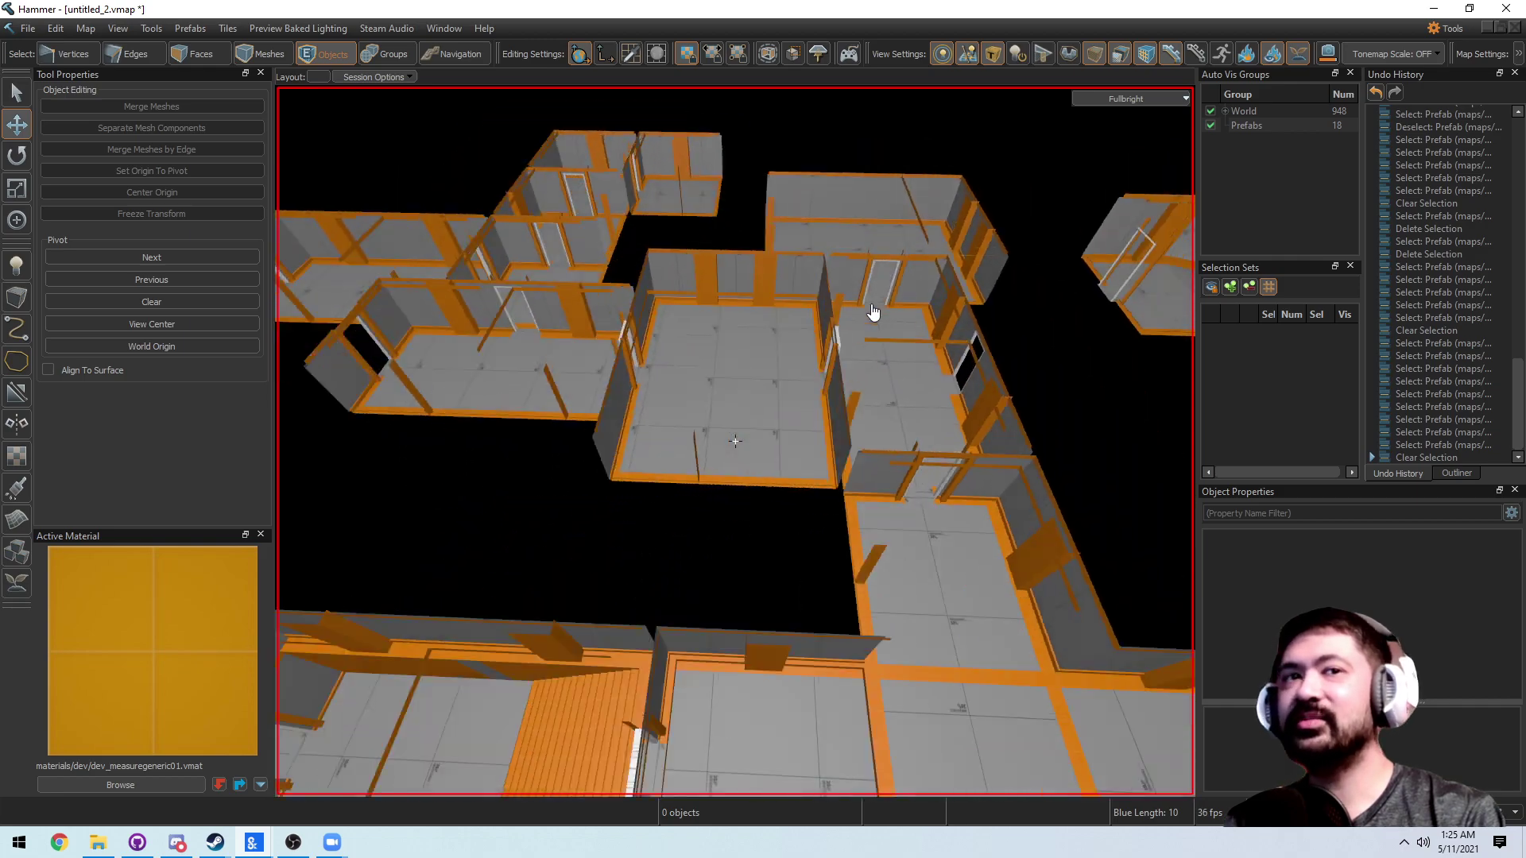
{"action": "key", "text": "s"}
{"action": "right_click_drag", "start_coordinate": [873, 313], "coordinate": [873, 313]}
{"action": "key", "text": "w"}
{"action": "key", "text": "s"}
{"action": "key", "text": "w"}
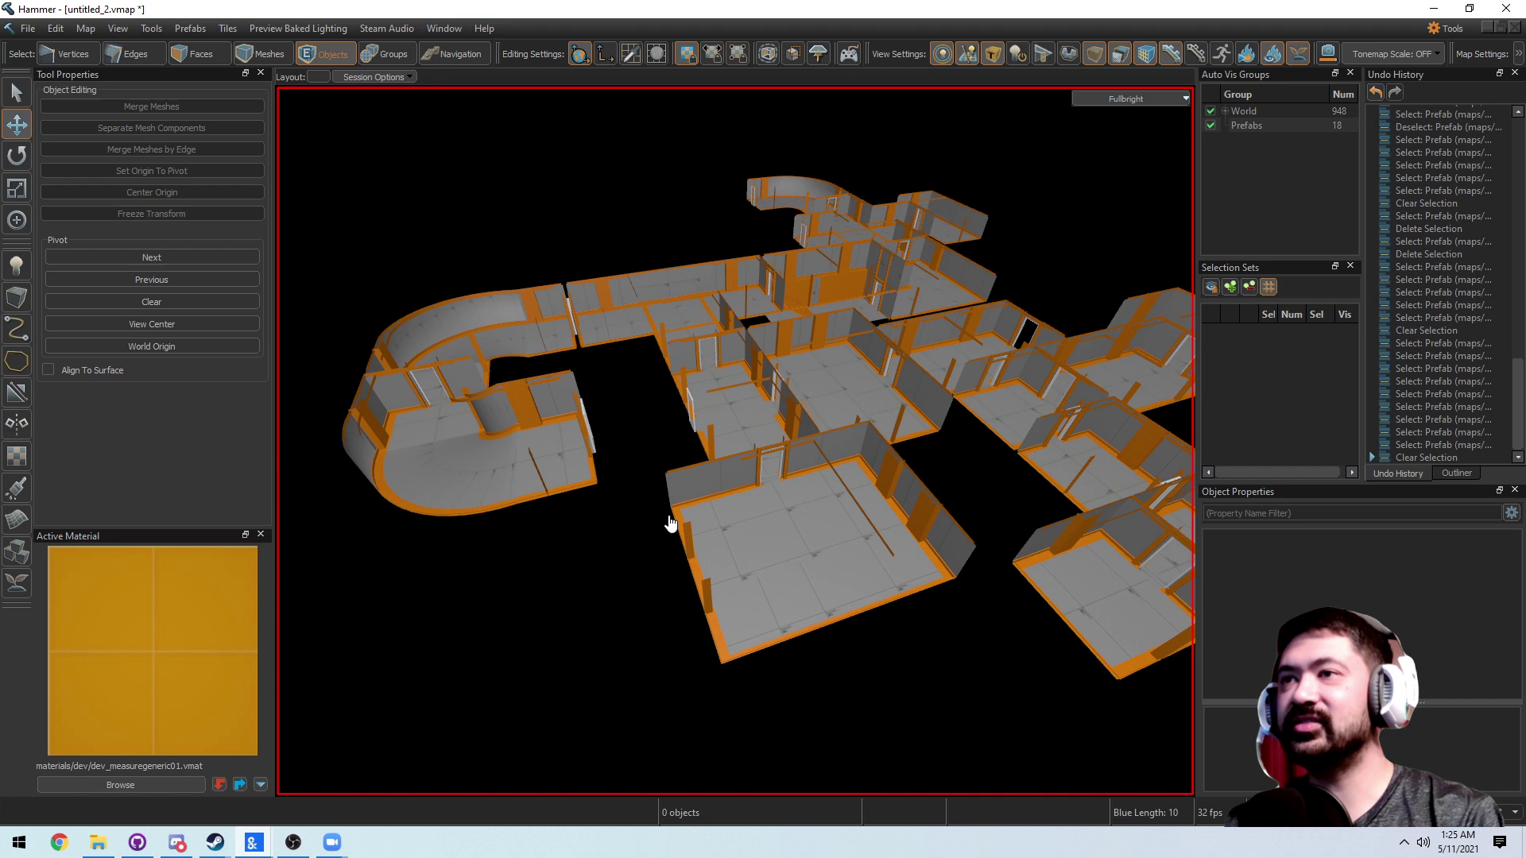
- Select several room and corridor prefabs one after another to inspect the map's building blocks, and clear the selection
{"action": "left_click", "coordinate": [672, 523]}
{"action": "left_click", "coordinate": [477, 431]}
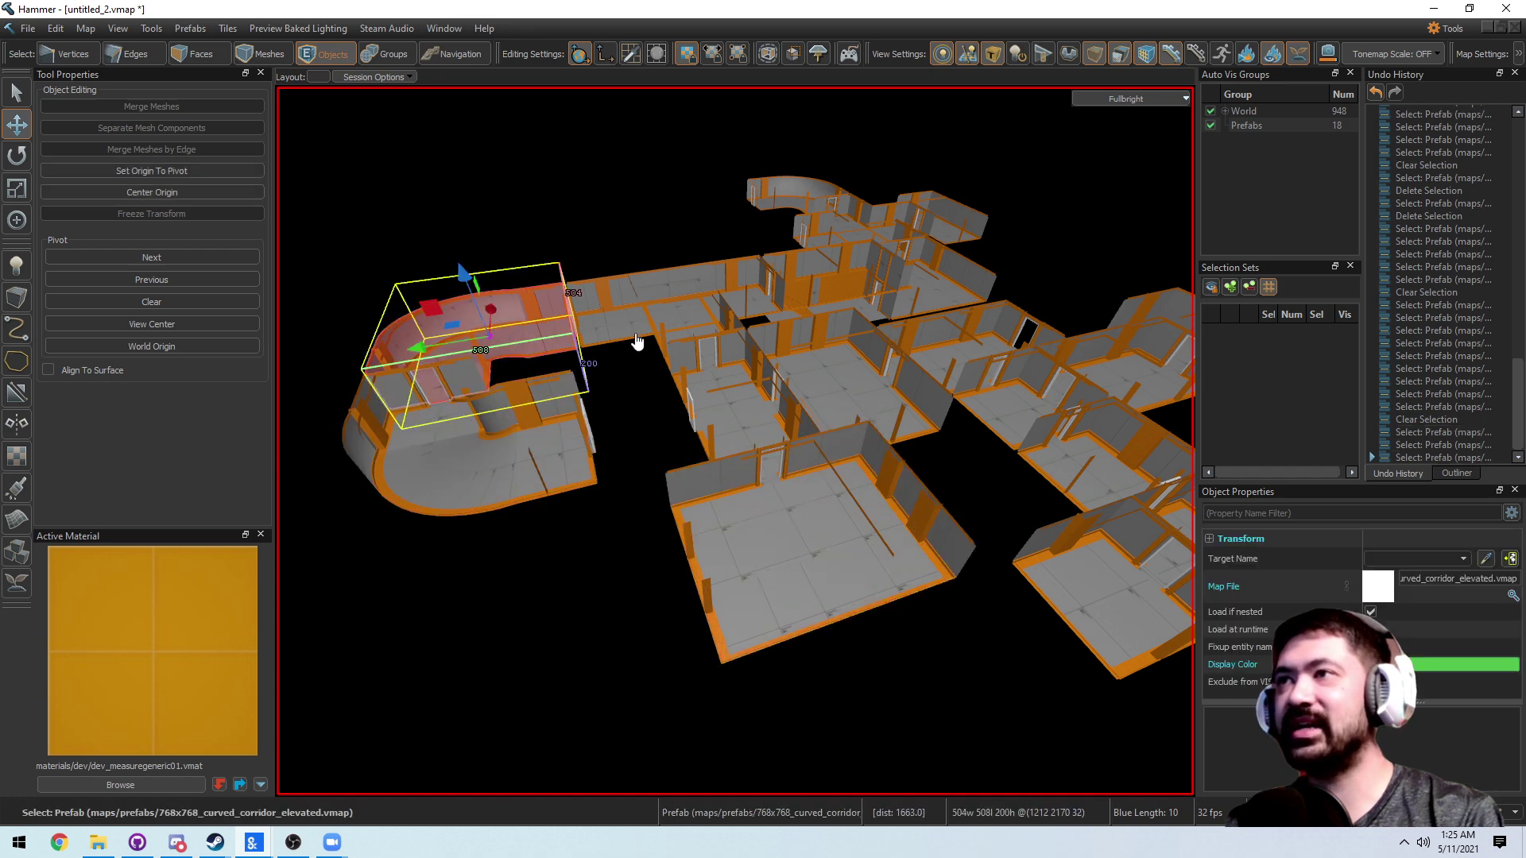
{"action": "left_click", "coordinate": [702, 359]}
{"action": "right_click_drag", "start_coordinate": [701, 359], "coordinate": [701, 359]}
{"action": "key", "text": "w"}
{"action": "middle_click_drag", "start_coordinate": [1007, 485], "coordinate": [975, 514]}
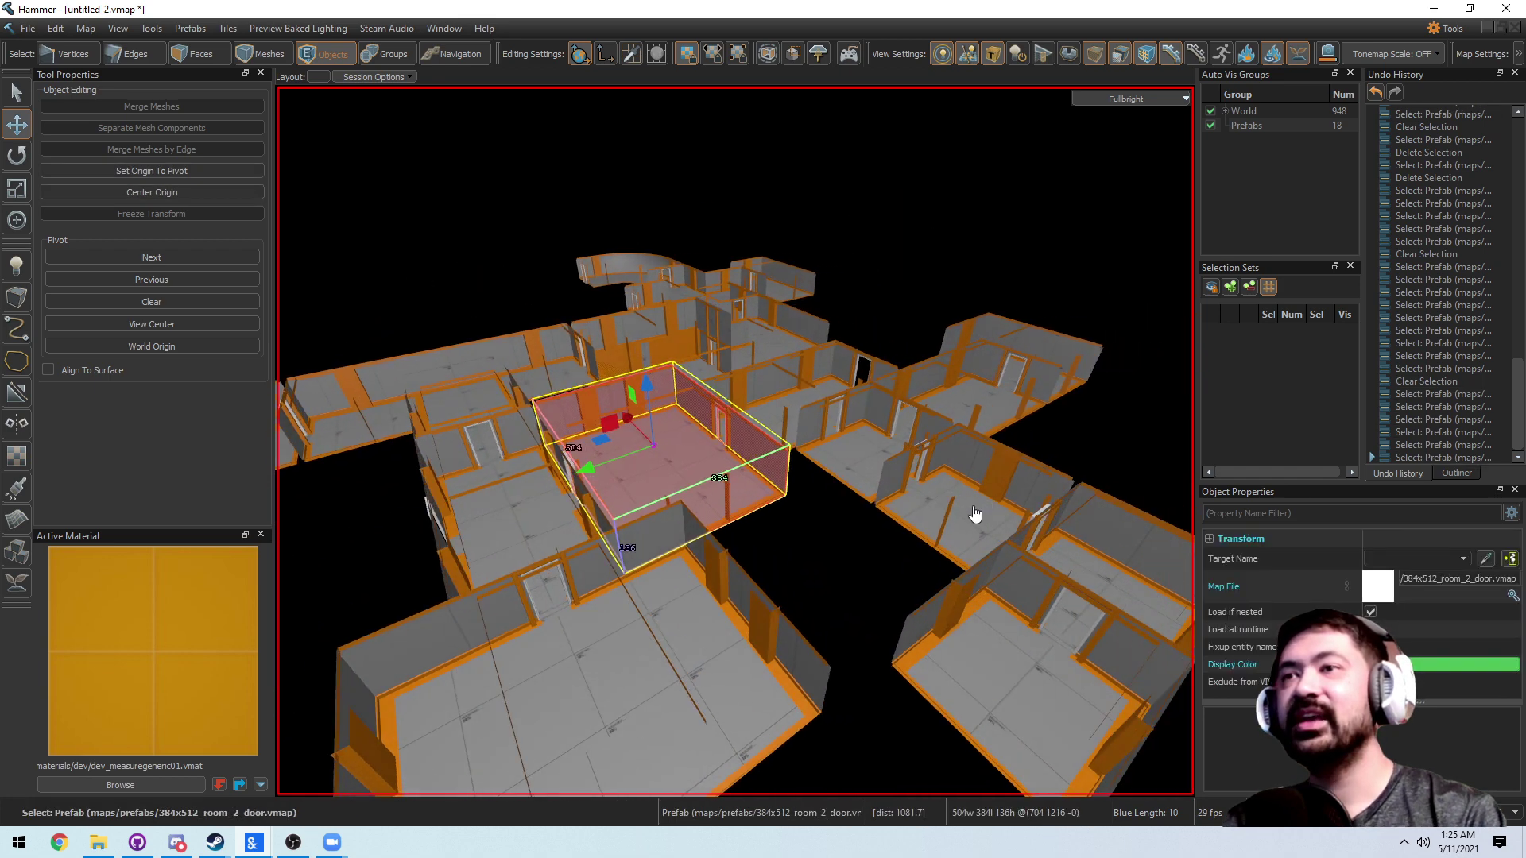
{"action": "key", "text": "w"}
{"action": "right_click_drag", "start_coordinate": [797, 386], "coordinate": [797, 386]}
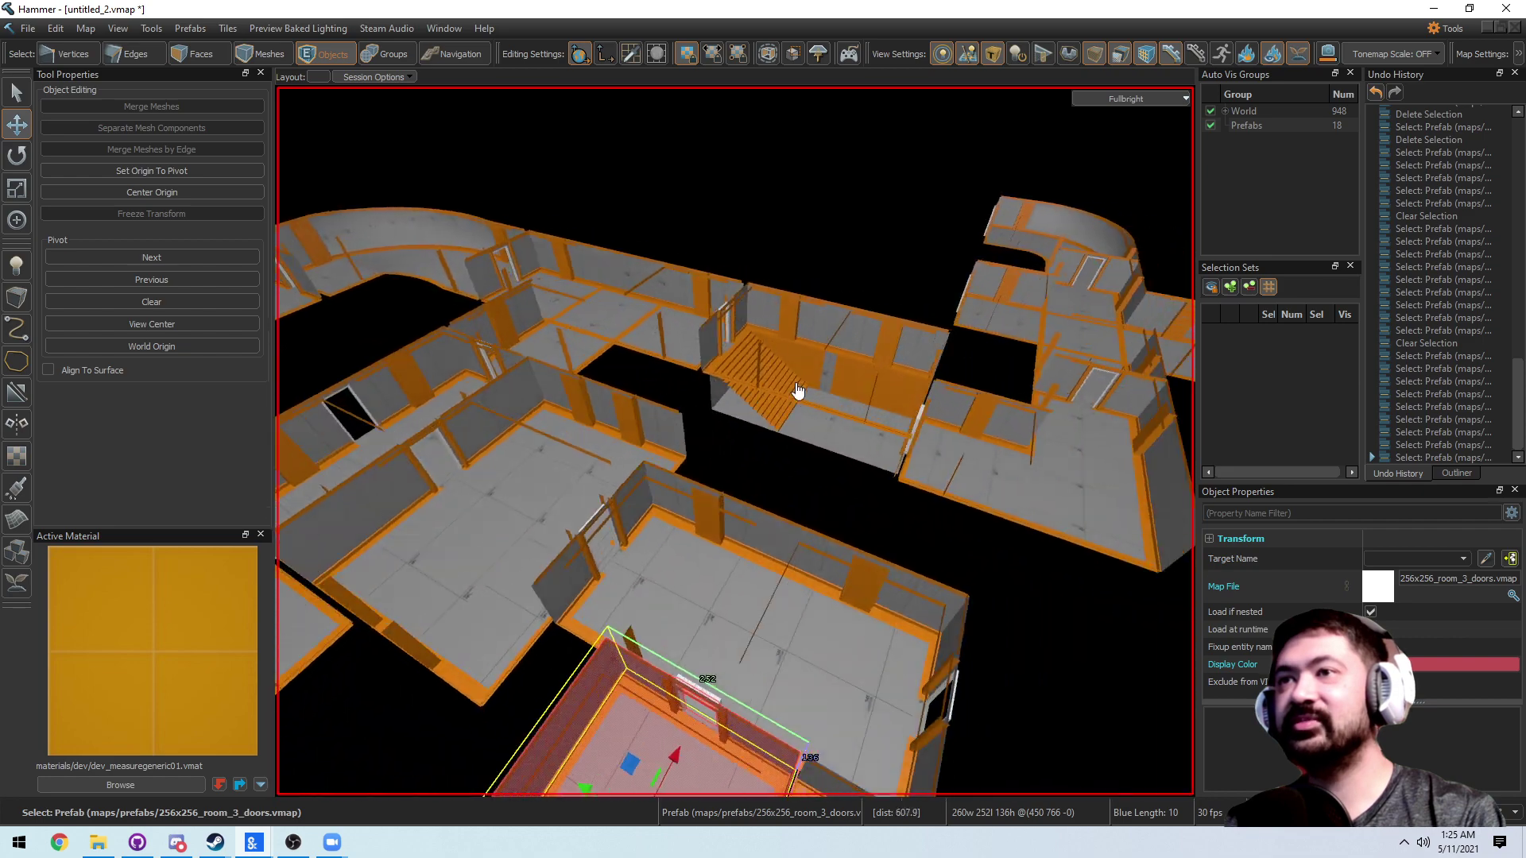
{"action": "left_click", "coordinate": [797, 388]}
{"action": "key", "text": "w"}
{"action": "right_click_drag", "start_coordinate": [773, 440], "coordinate": [787, 438]}
{"action": "key", "text": "w"}
{"action": "key", "text": "Escape"}
- Fly through the interior of the assembled corridors and rooms to examine how their doorways connect
{"action": "key", "text": "w"}
{"action": "scroll", "coordinate": [789, 445], "scroll_direction": "up", "scroll_amount": 15}
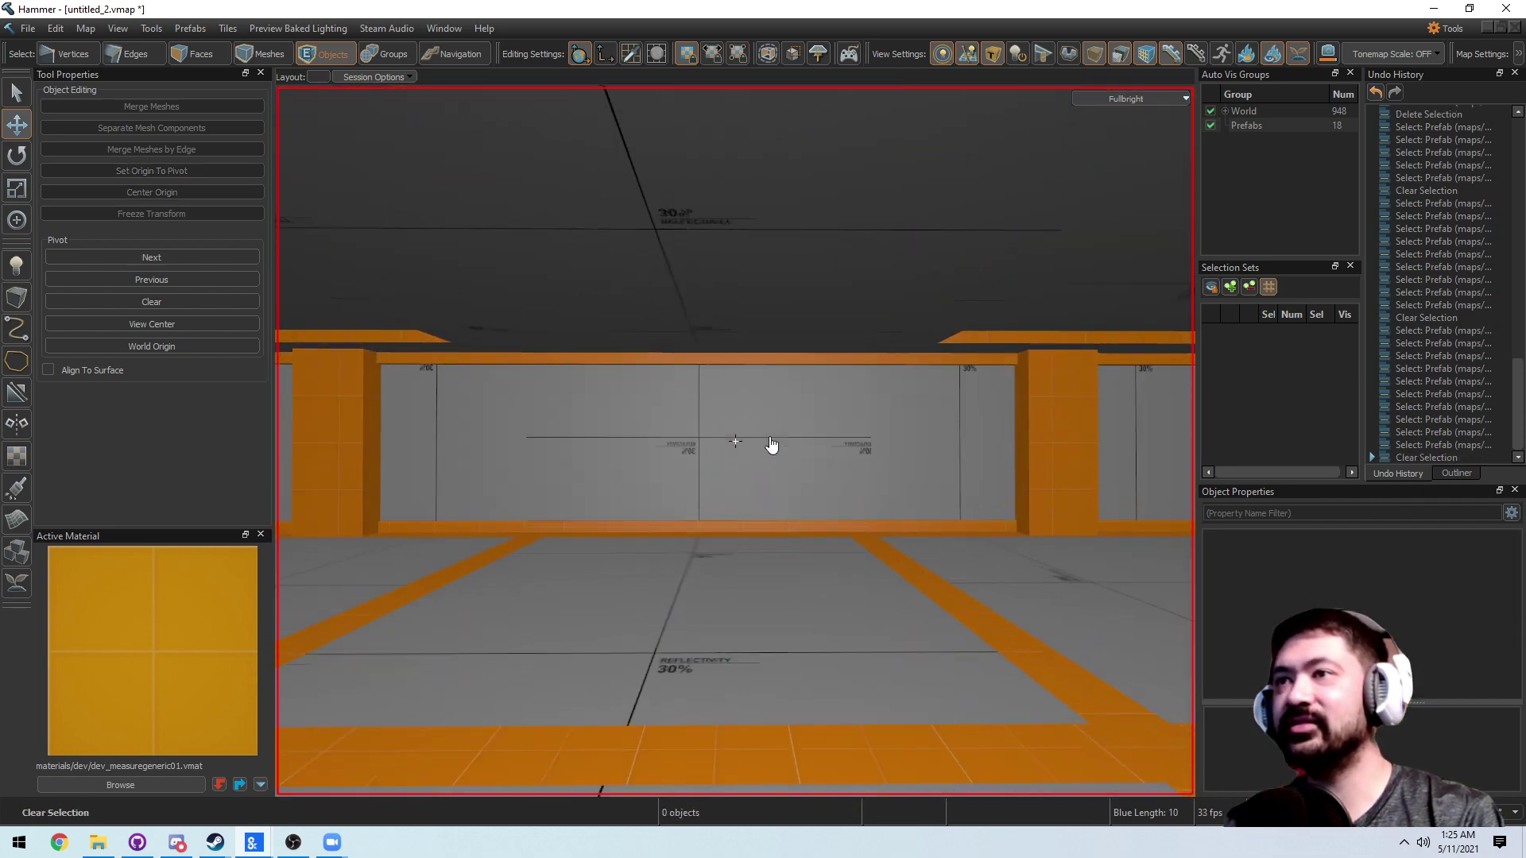
{"action": "scroll", "coordinate": [789, 445], "scroll_direction": "up", "scroll_amount": 15}
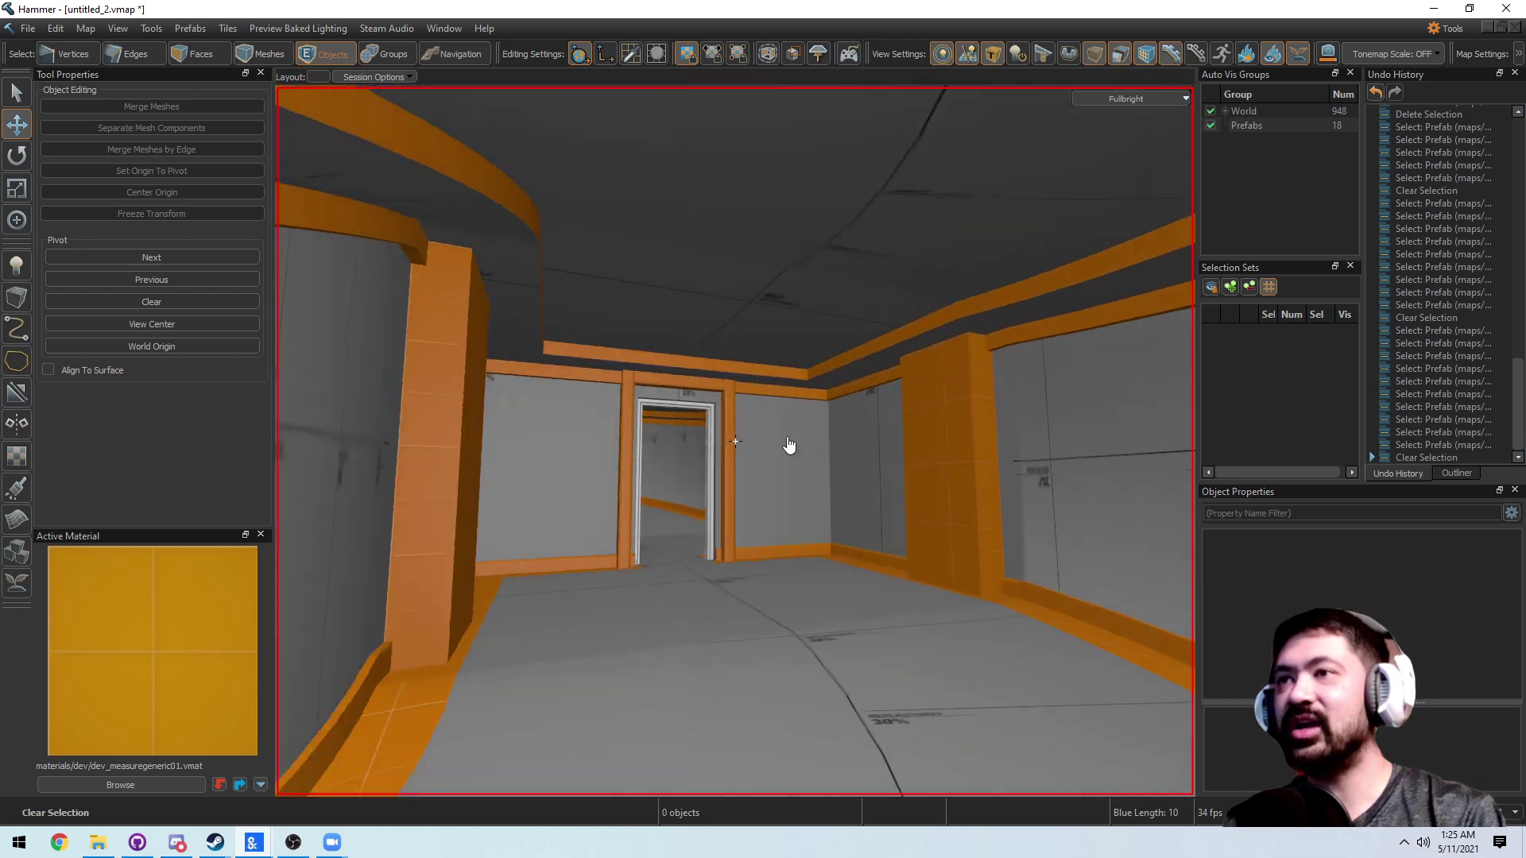
{"action": "scroll", "coordinate": [787, 445], "scroll_direction": "up", "scroll_amount": 15}
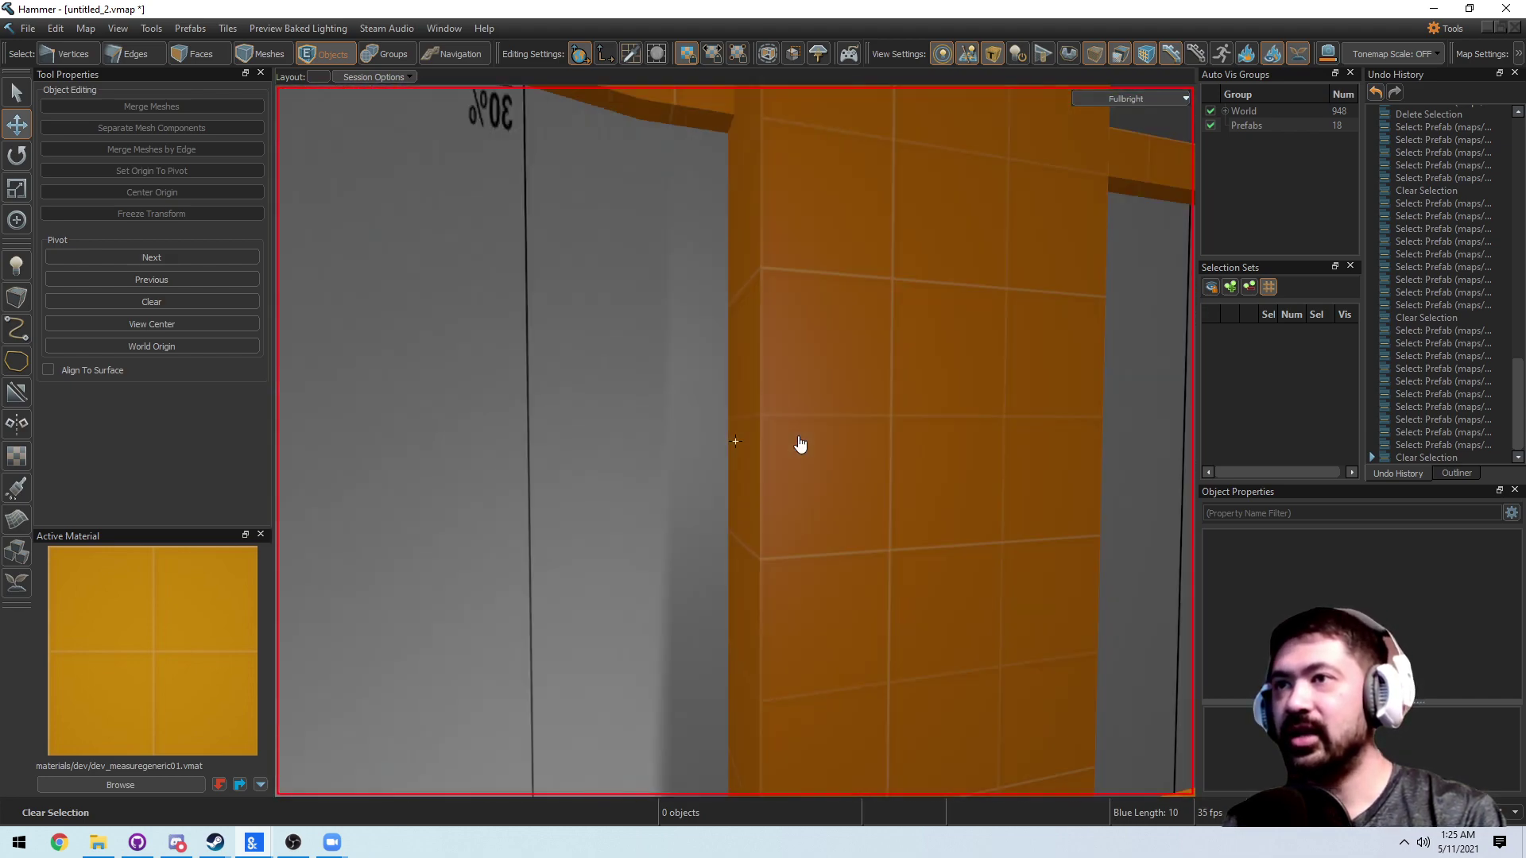
{"action": "scroll", "coordinate": [789, 445], "scroll_direction": "up", "scroll_amount": 12}
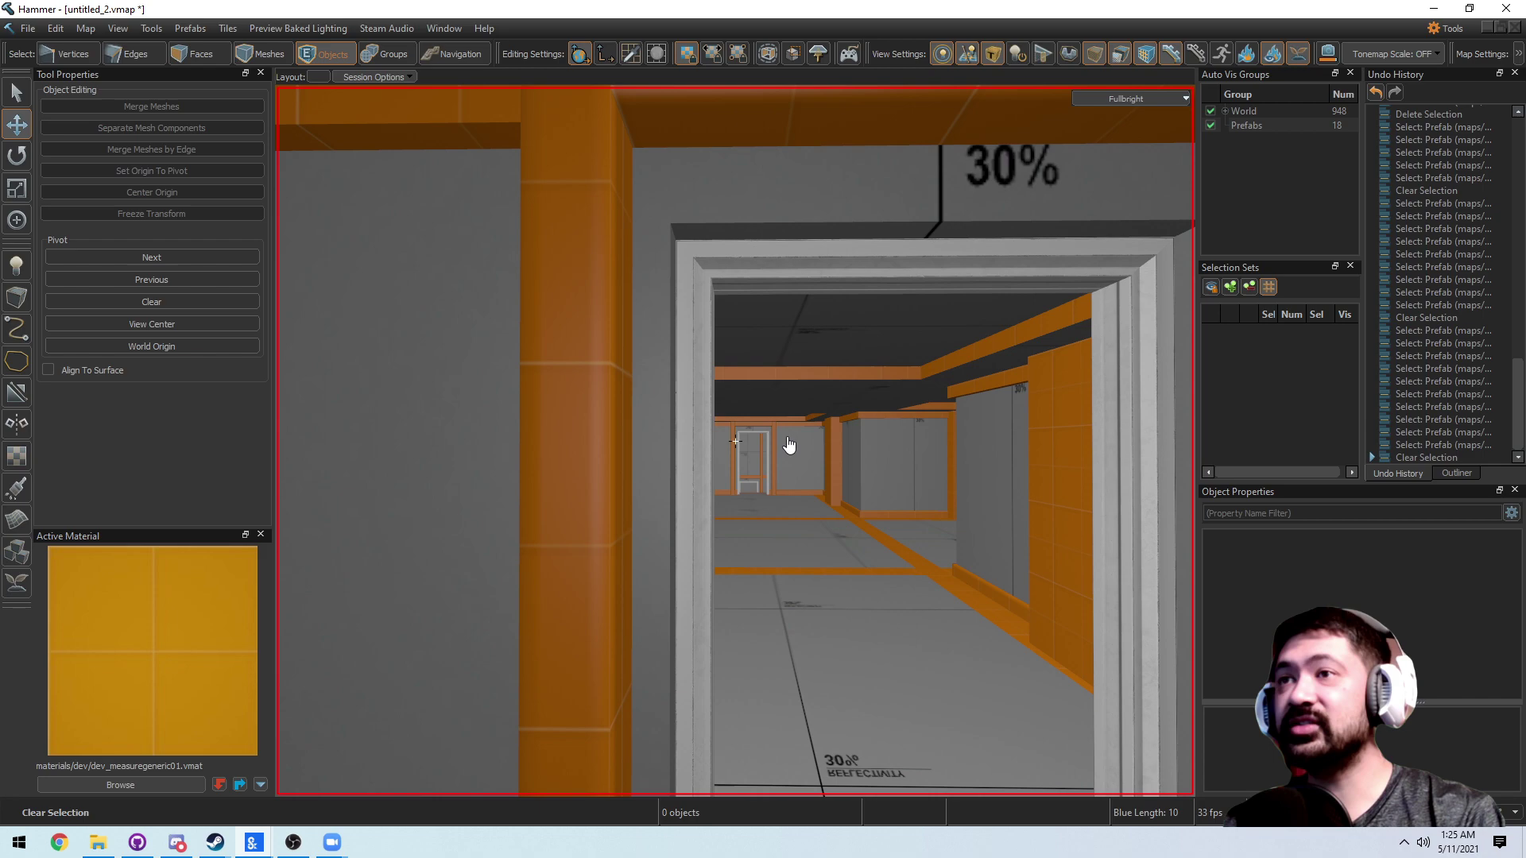
{"action": "scroll", "coordinate": [790, 443], "scroll_direction": "up", "scroll_amount": 20}
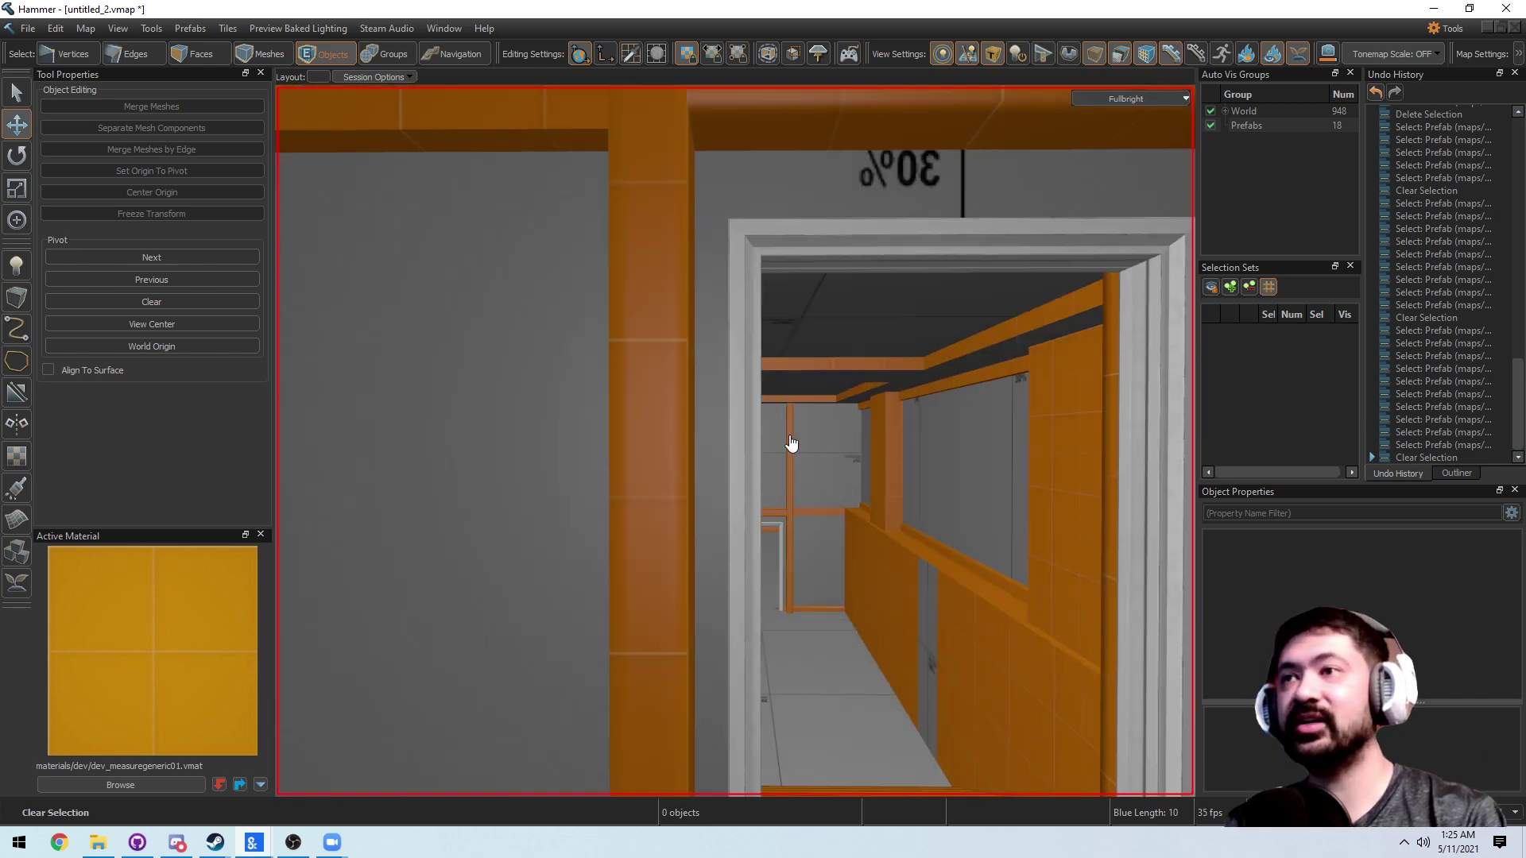
{"action": "scroll", "coordinate": [787, 472], "scroll_direction": "up", "scroll_amount": 15}
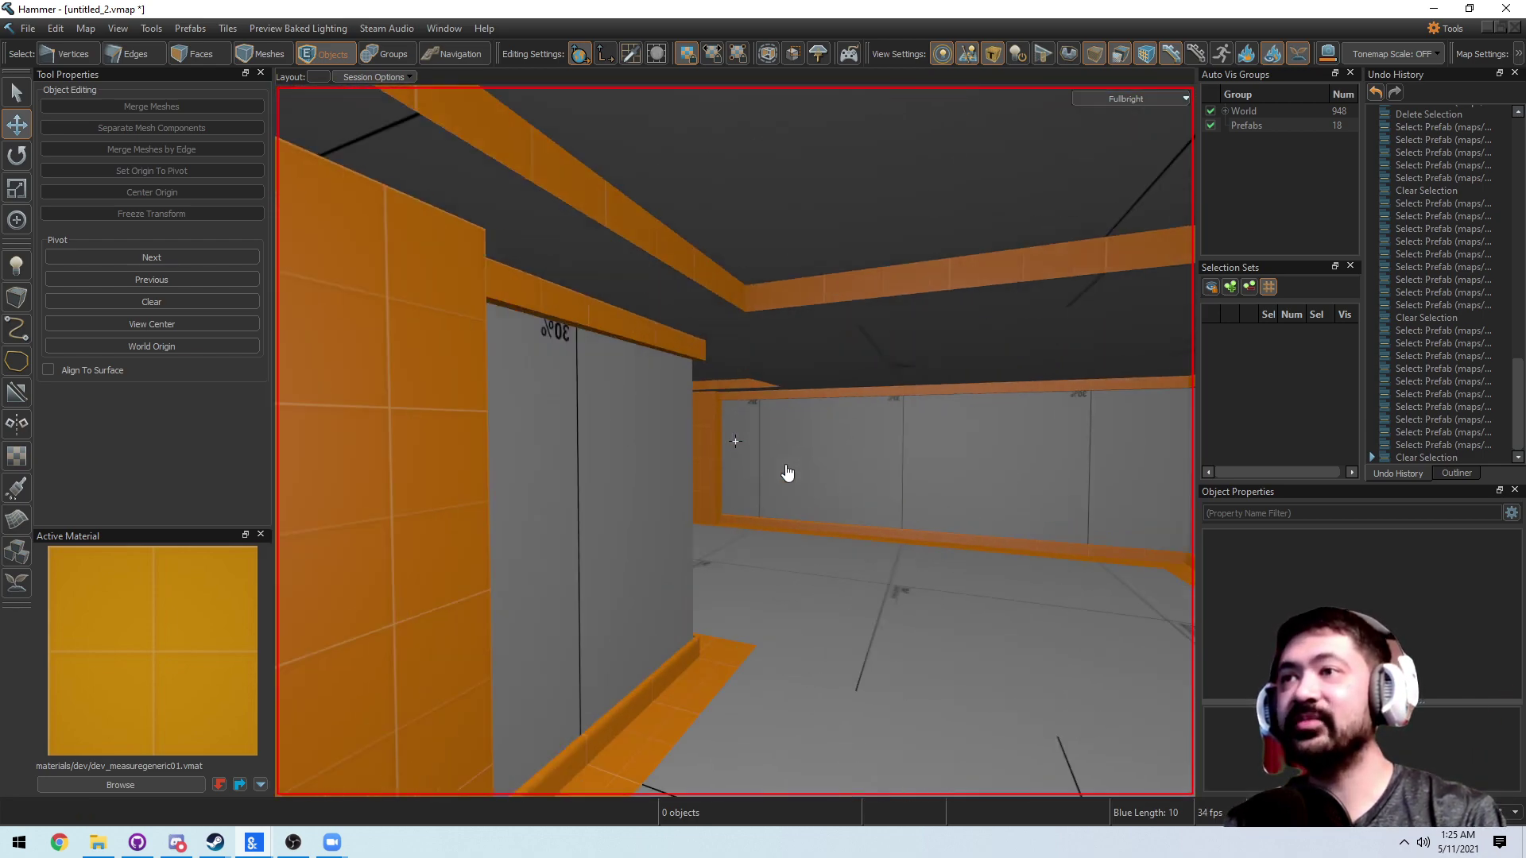
{"action": "right_click_drag", "start_coordinate": [834, 471], "coordinate": [786, 466]}
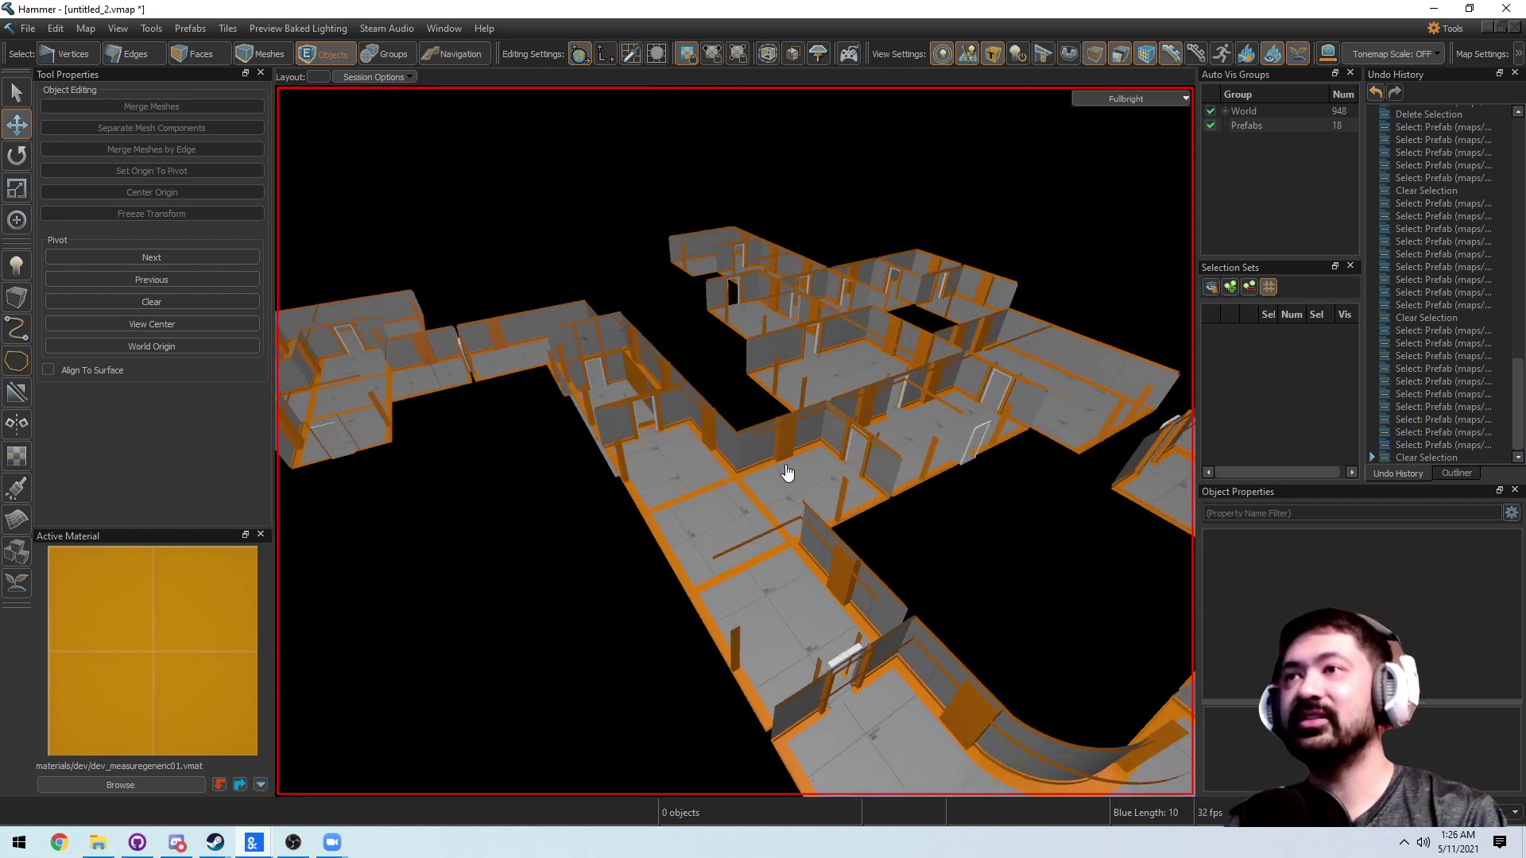
- Switch to the prefab_factory map and examine its separate room, corridor and junction modules
{"action": "key", "text": "ctrl+Tab"}
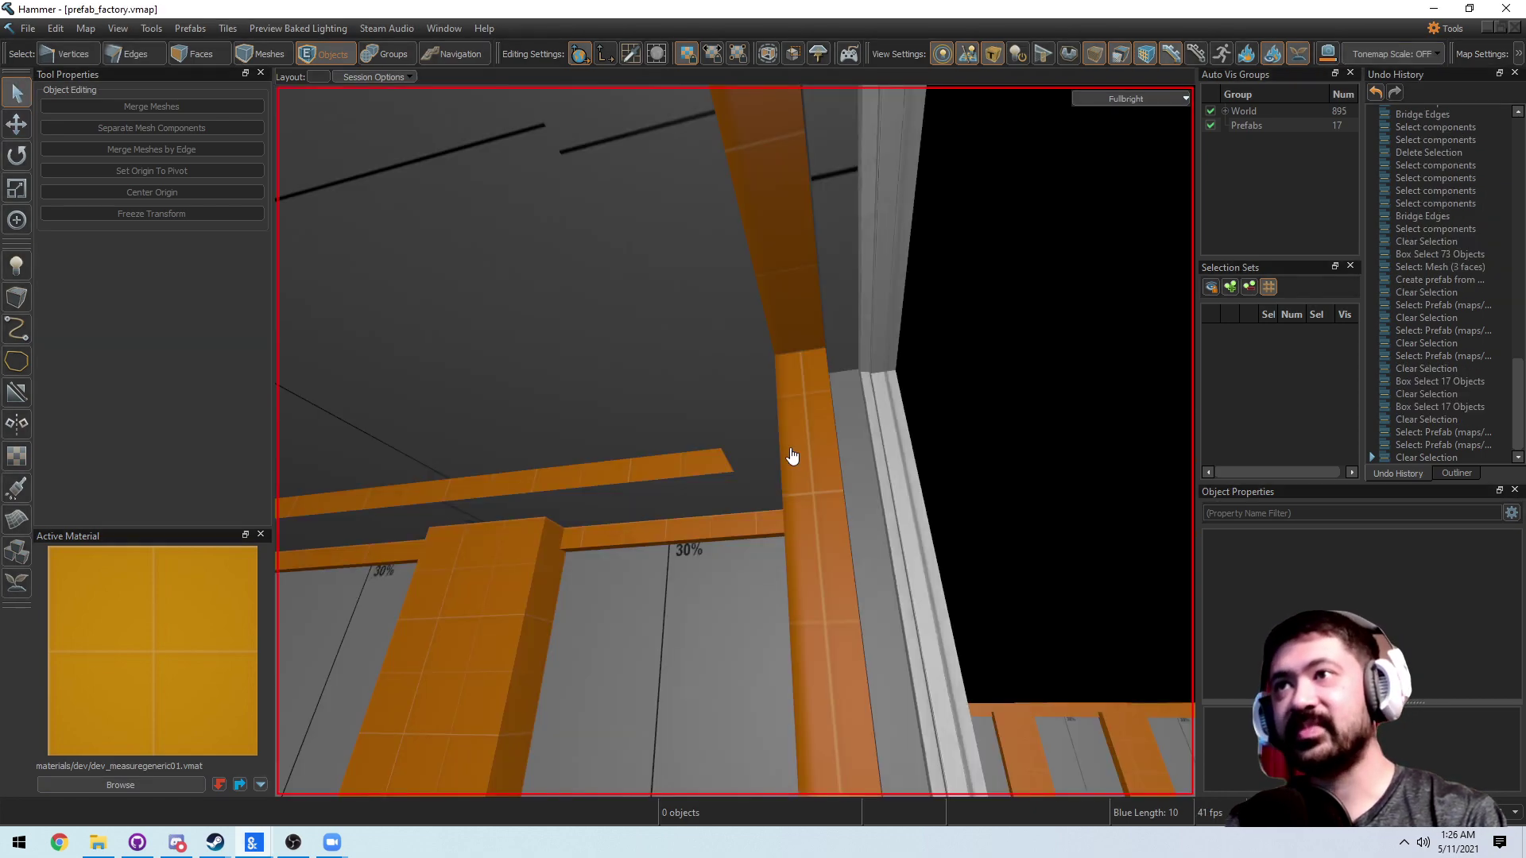
{"action": "mouse_move", "coordinate": [792, 465]}
{"action": "right_mouse_down"}
{"action": "mouse_move", "coordinate": [797, 508]}
{"action": "mouse_move", "coordinate": [804, 486]}
{"action": "right_mouse_up"}
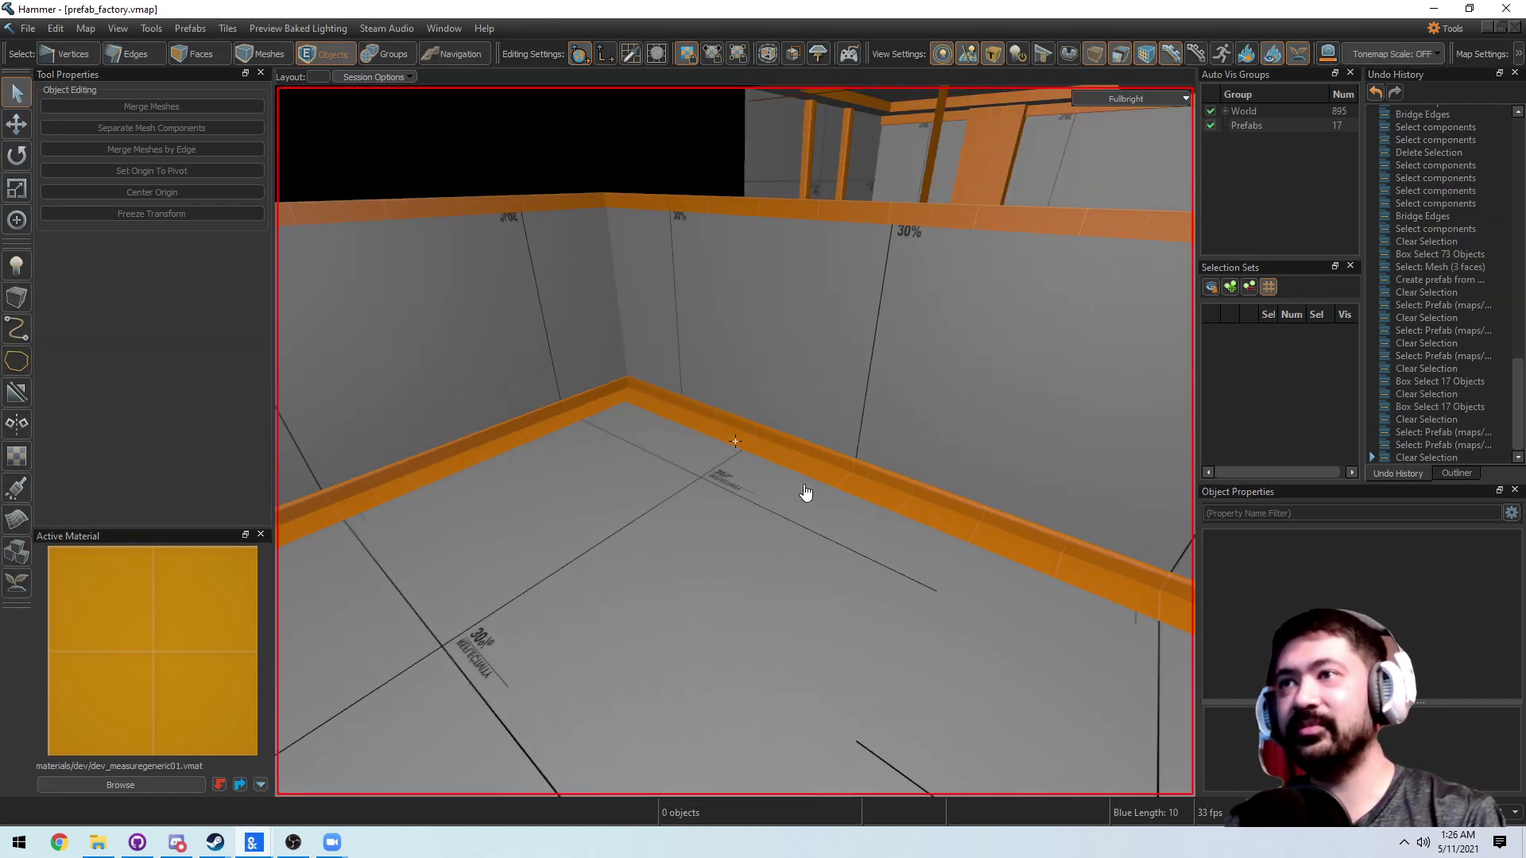
{"action": "scroll", "coordinate": [805, 492], "scroll_direction": "down", "scroll_amount": 10}
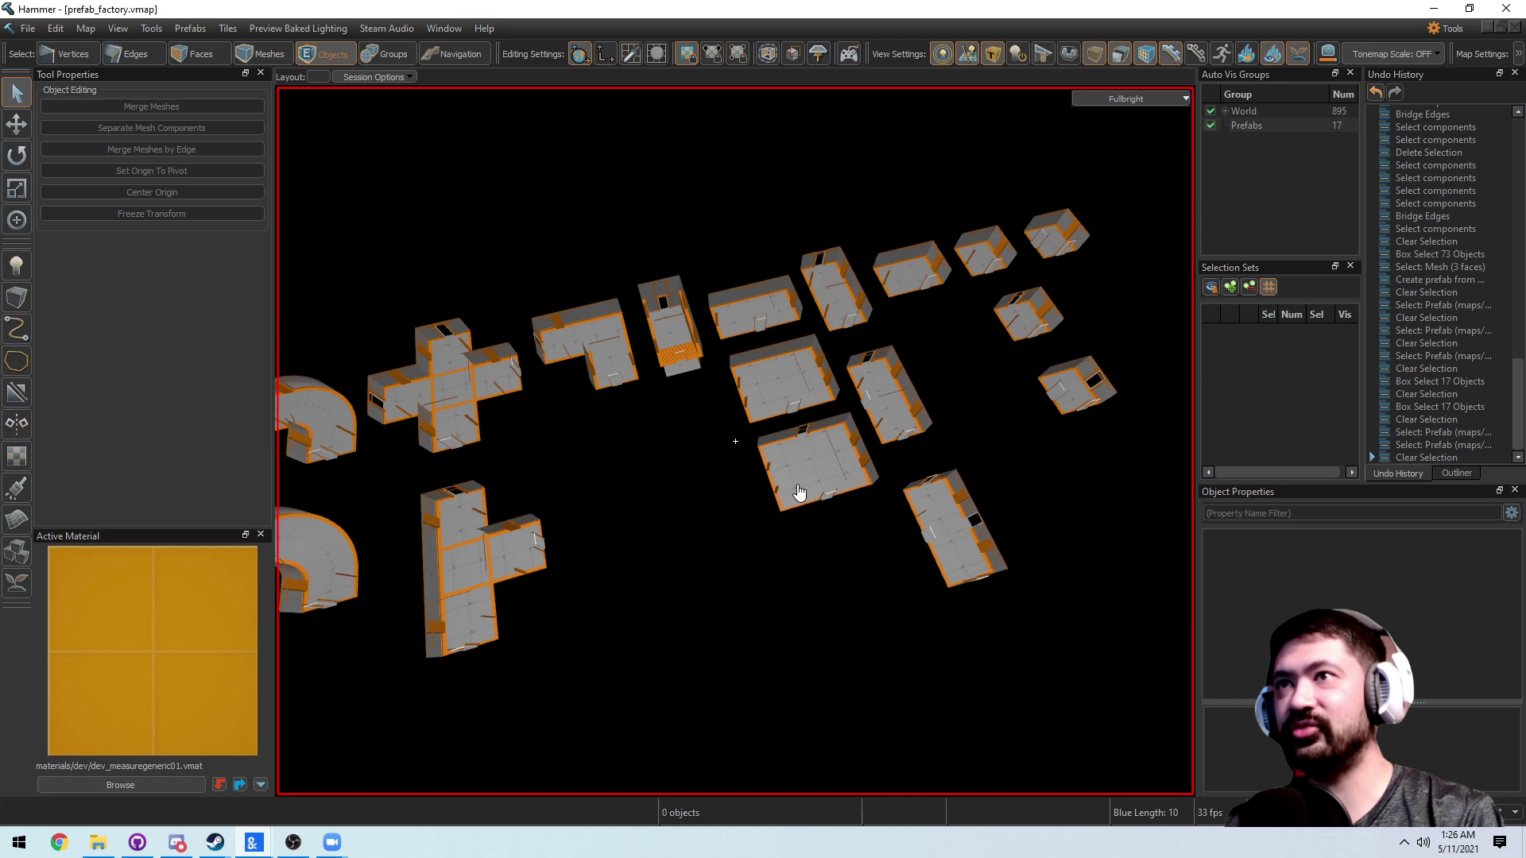
{"action": "scroll", "coordinate": [808, 493], "scroll_direction": "up", "scroll_amount": 3}
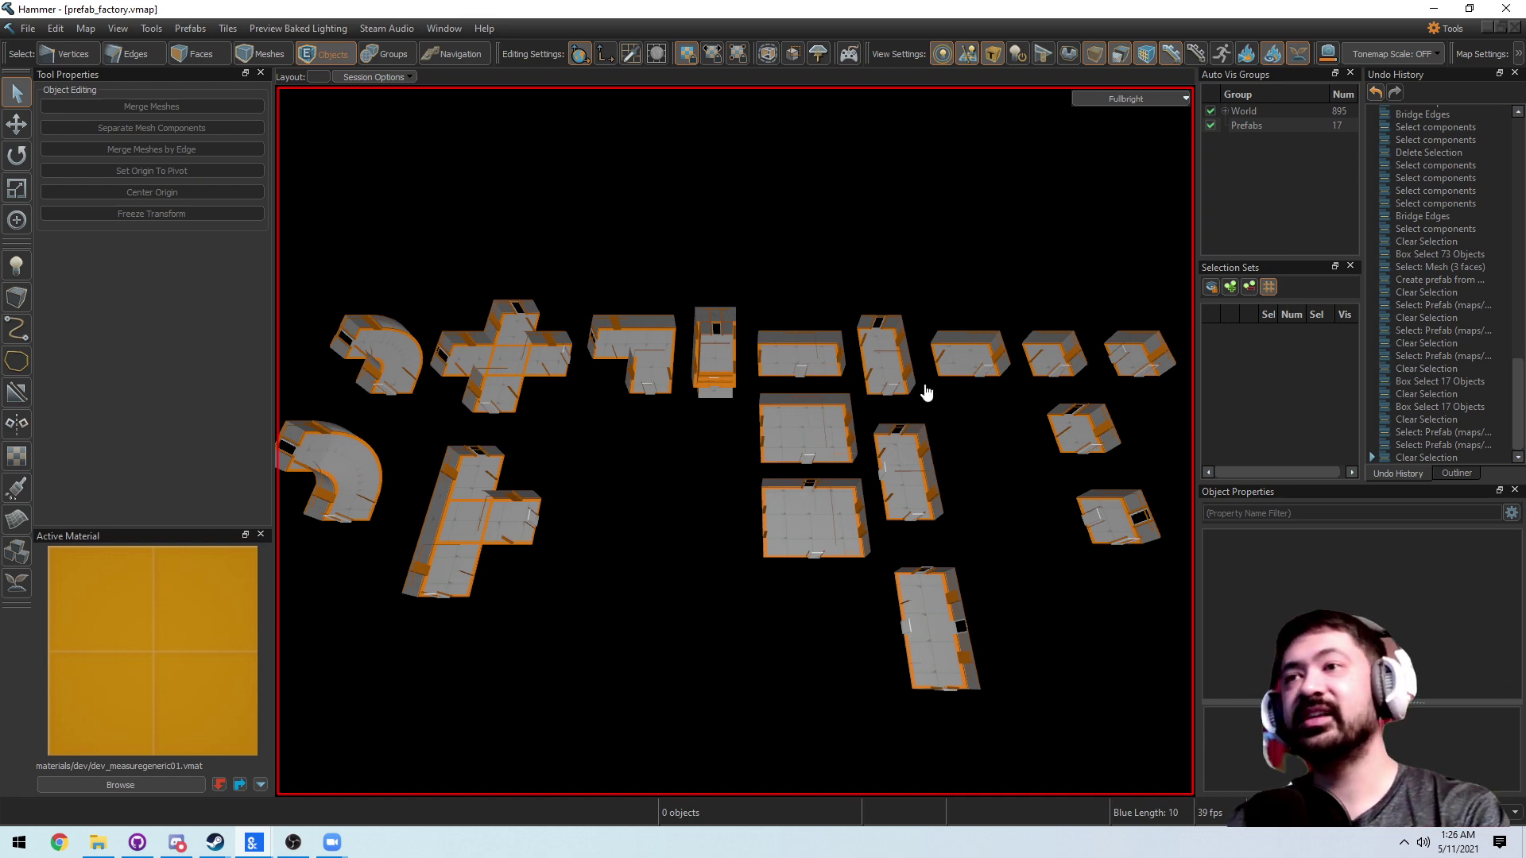
{"action": "scroll", "coordinate": [926, 392], "scroll_direction": "up", "scroll_amount": 10}
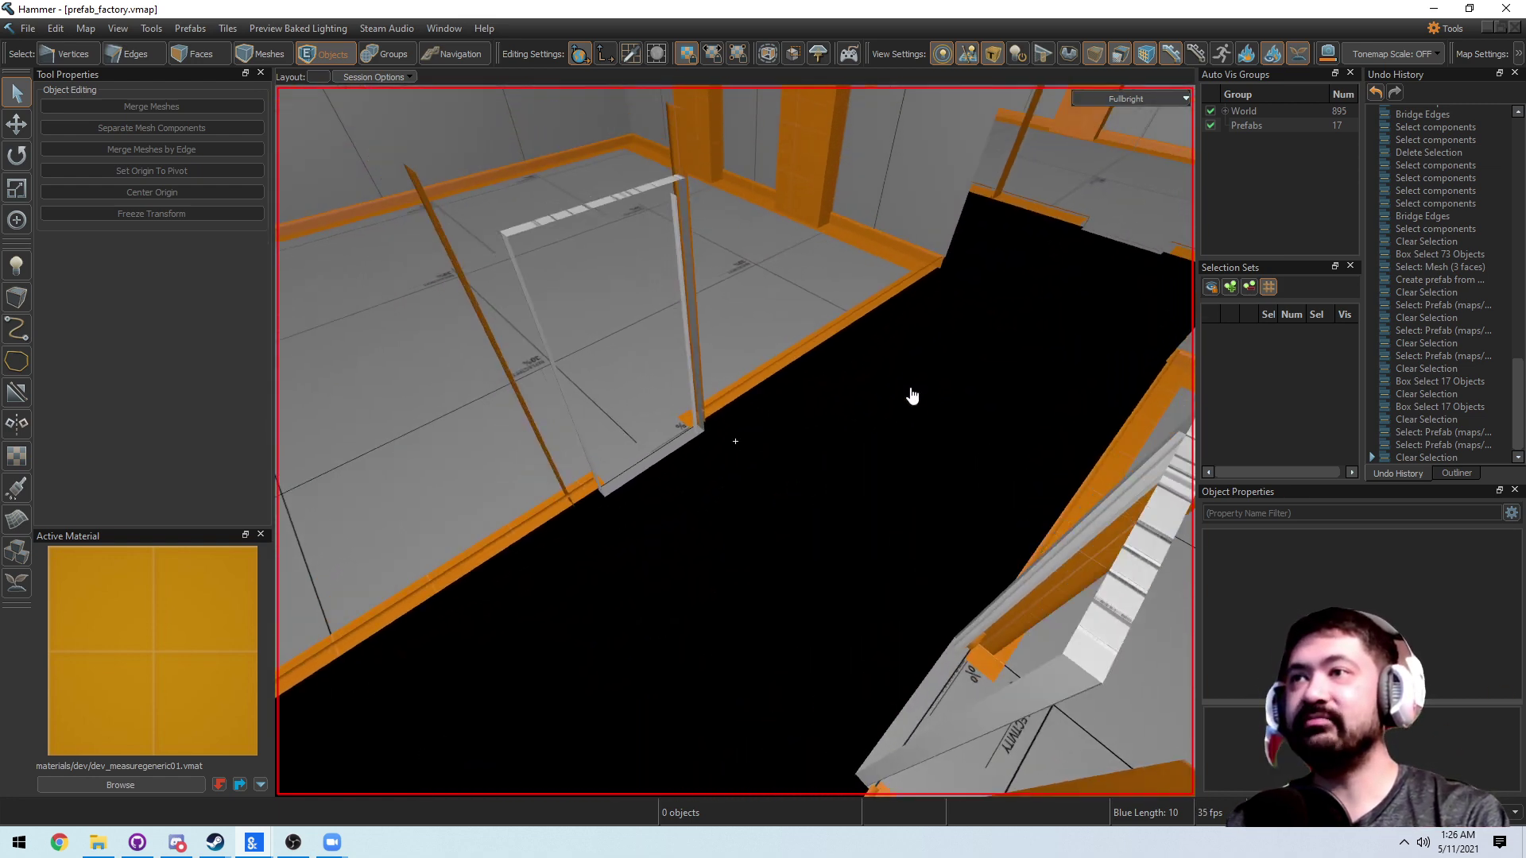
{"action": "scroll", "coordinate": [912, 396], "scroll_direction": "down", "scroll_amount": 4}
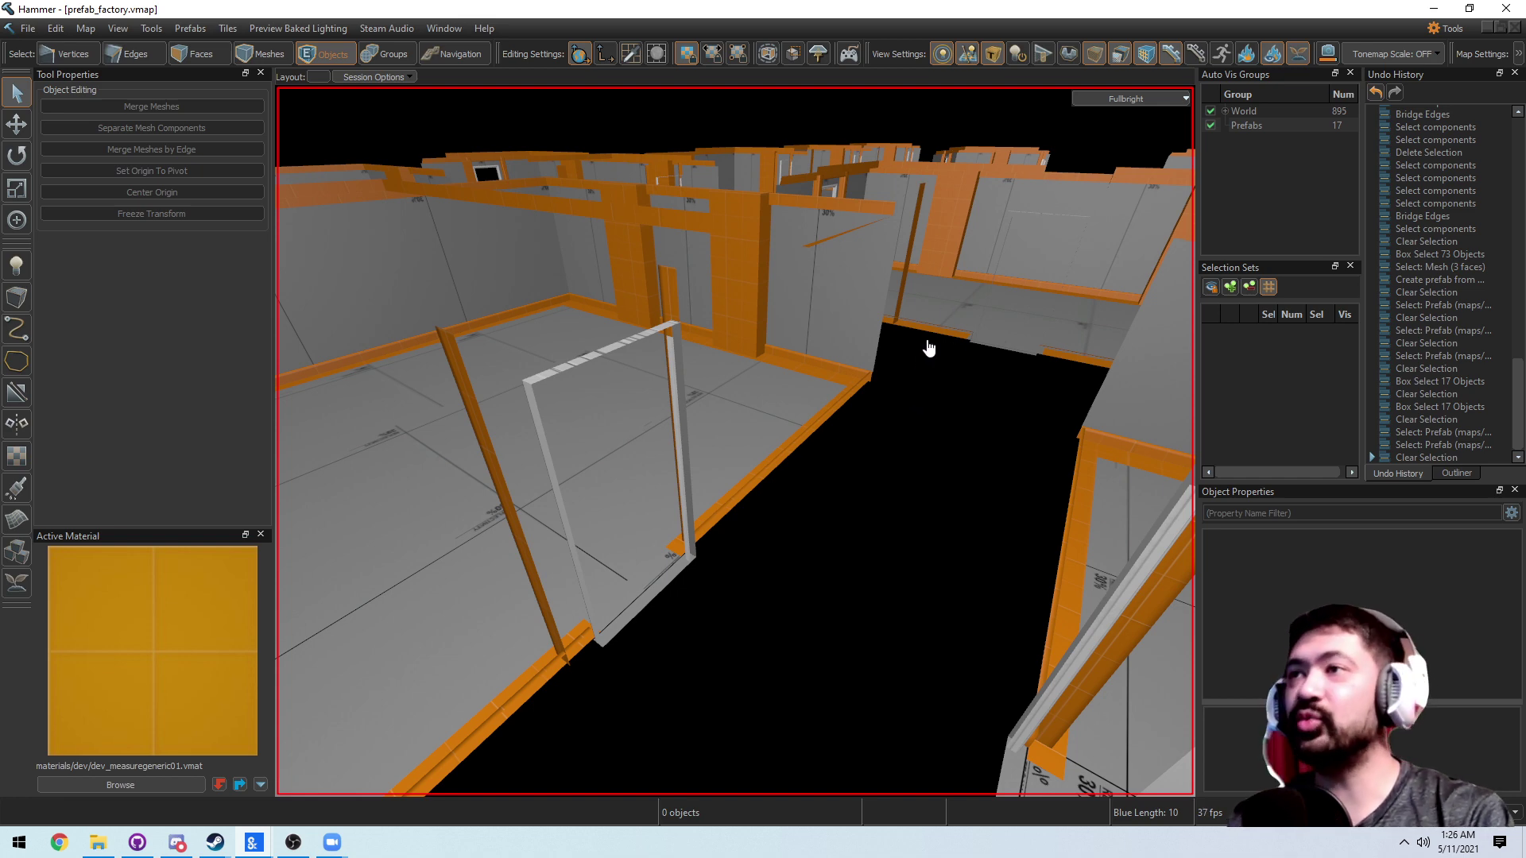
{"action": "scroll", "coordinate": [911, 389], "scroll_direction": "down", "scroll_amount": 10}
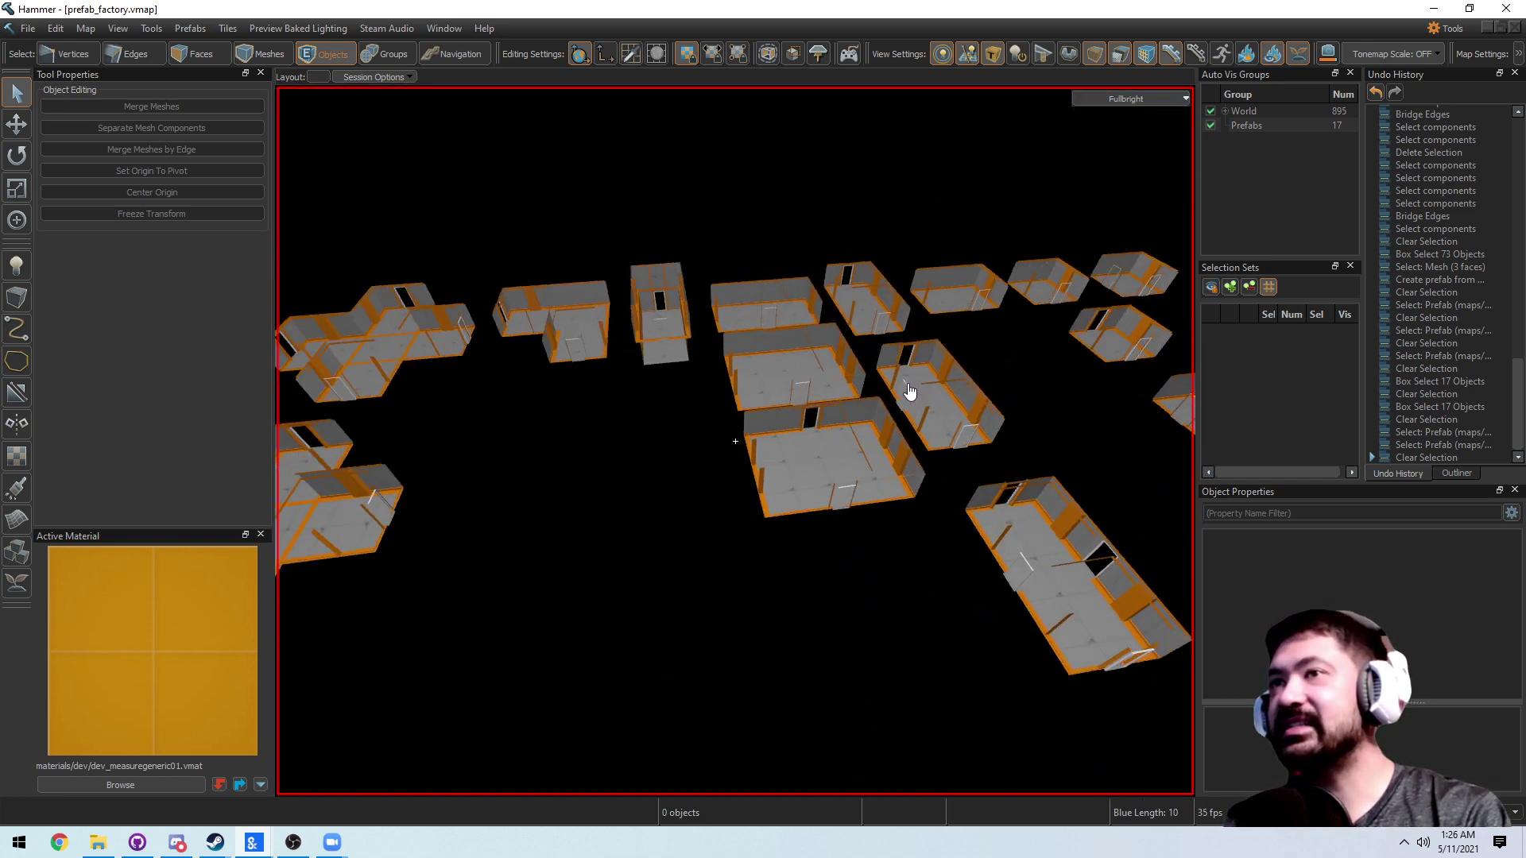
{"action": "left_click_drag", "start_coordinate": [910, 391], "coordinate": [912, 391], "text": "alt"}
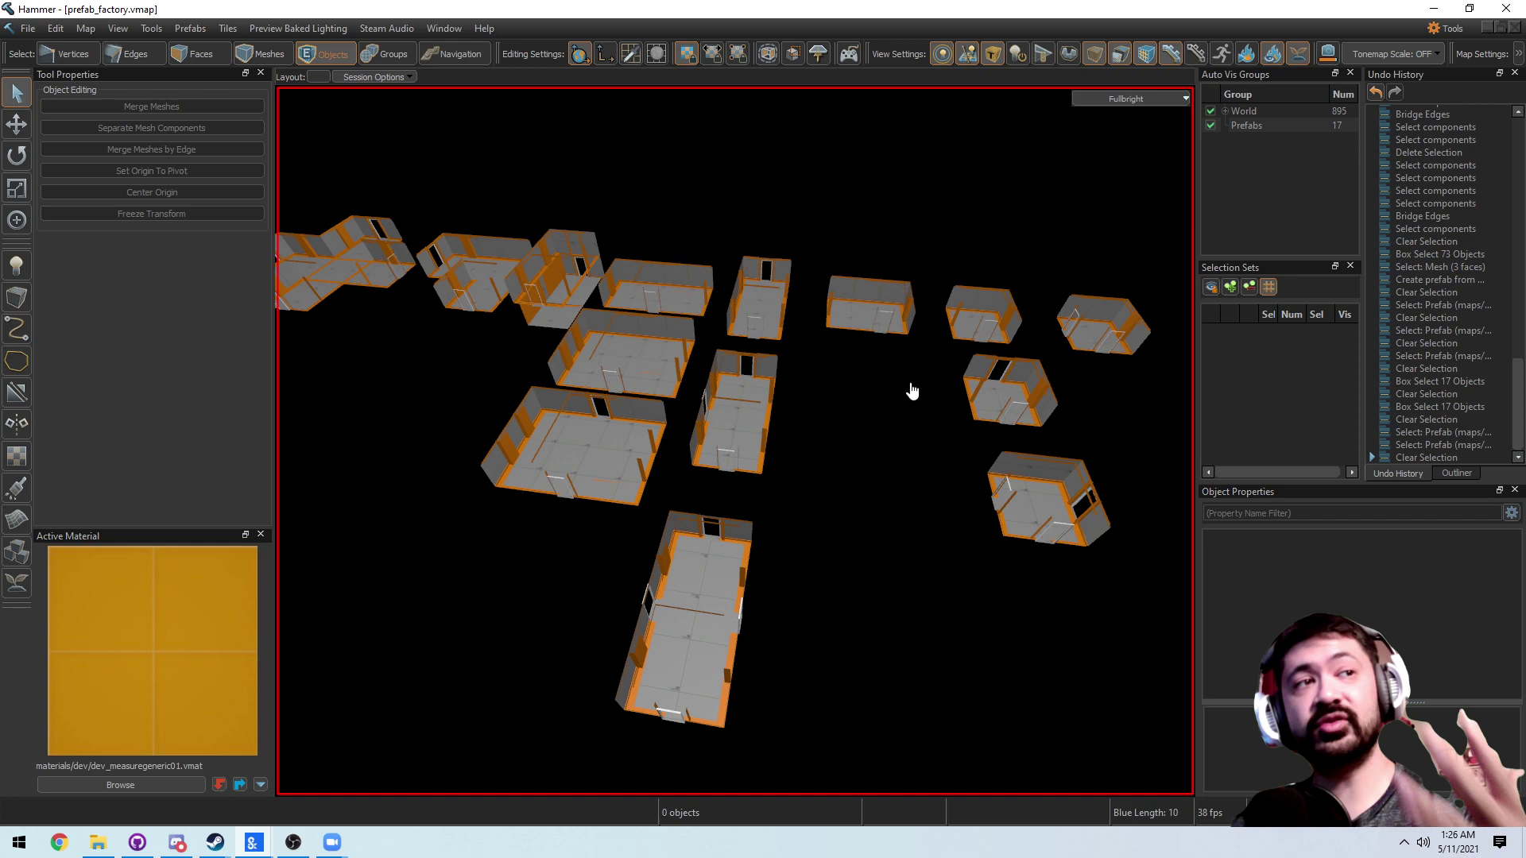
{"action": "scroll", "coordinate": [912, 391], "scroll_direction": "up", "scroll_amount": 10}
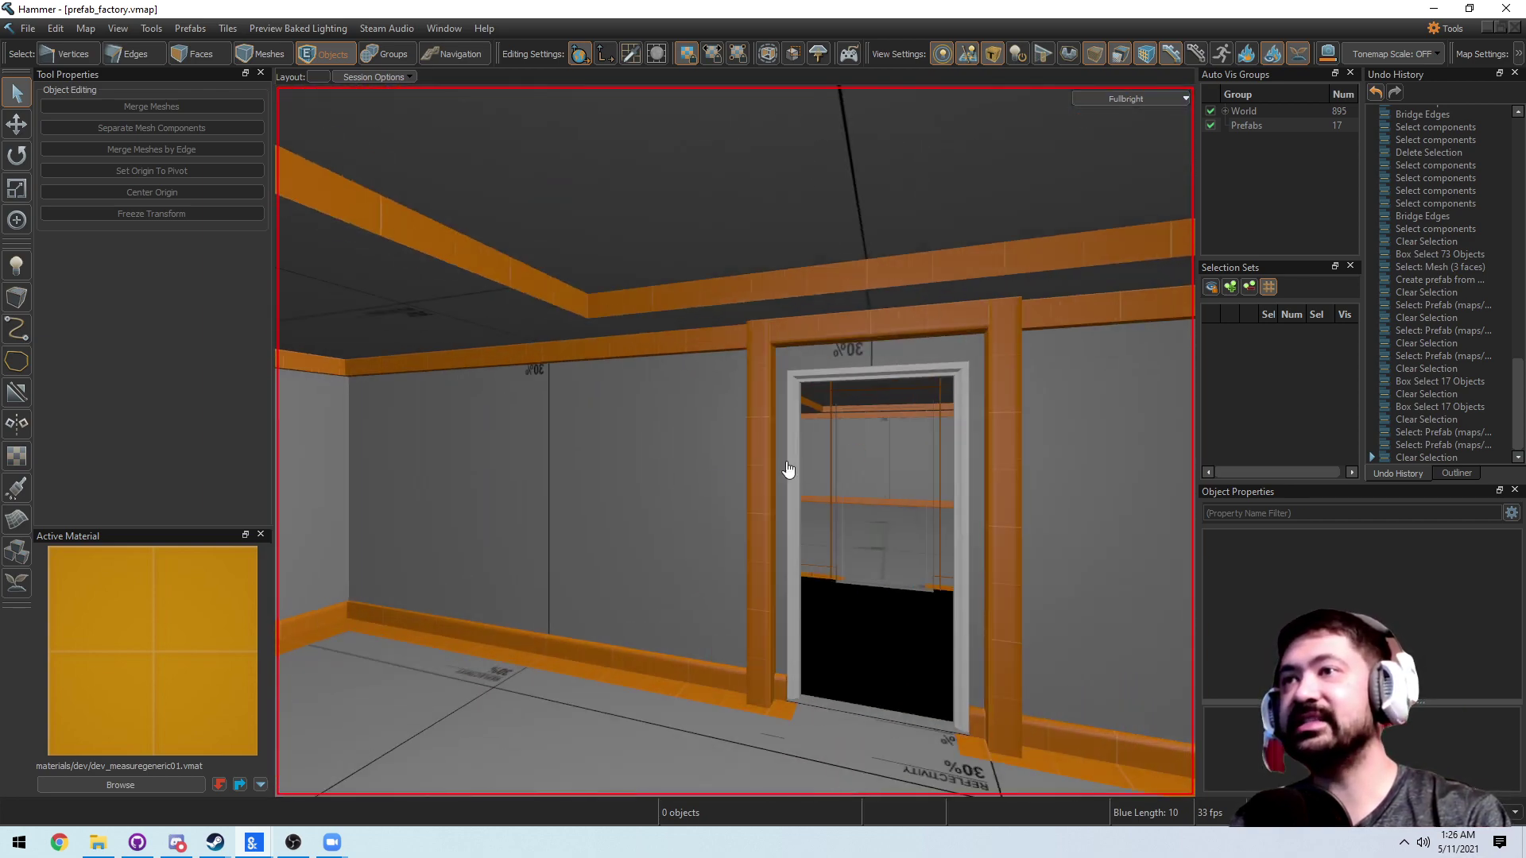
- Open the 384x512_room_2_door prefab for in-place editing in face selection mode, and return to the prefab_factory map
{"action": "key", "text": "3"}
{"action": "right_click_drag", "start_coordinate": [757, 572], "coordinate": [756, 565]}
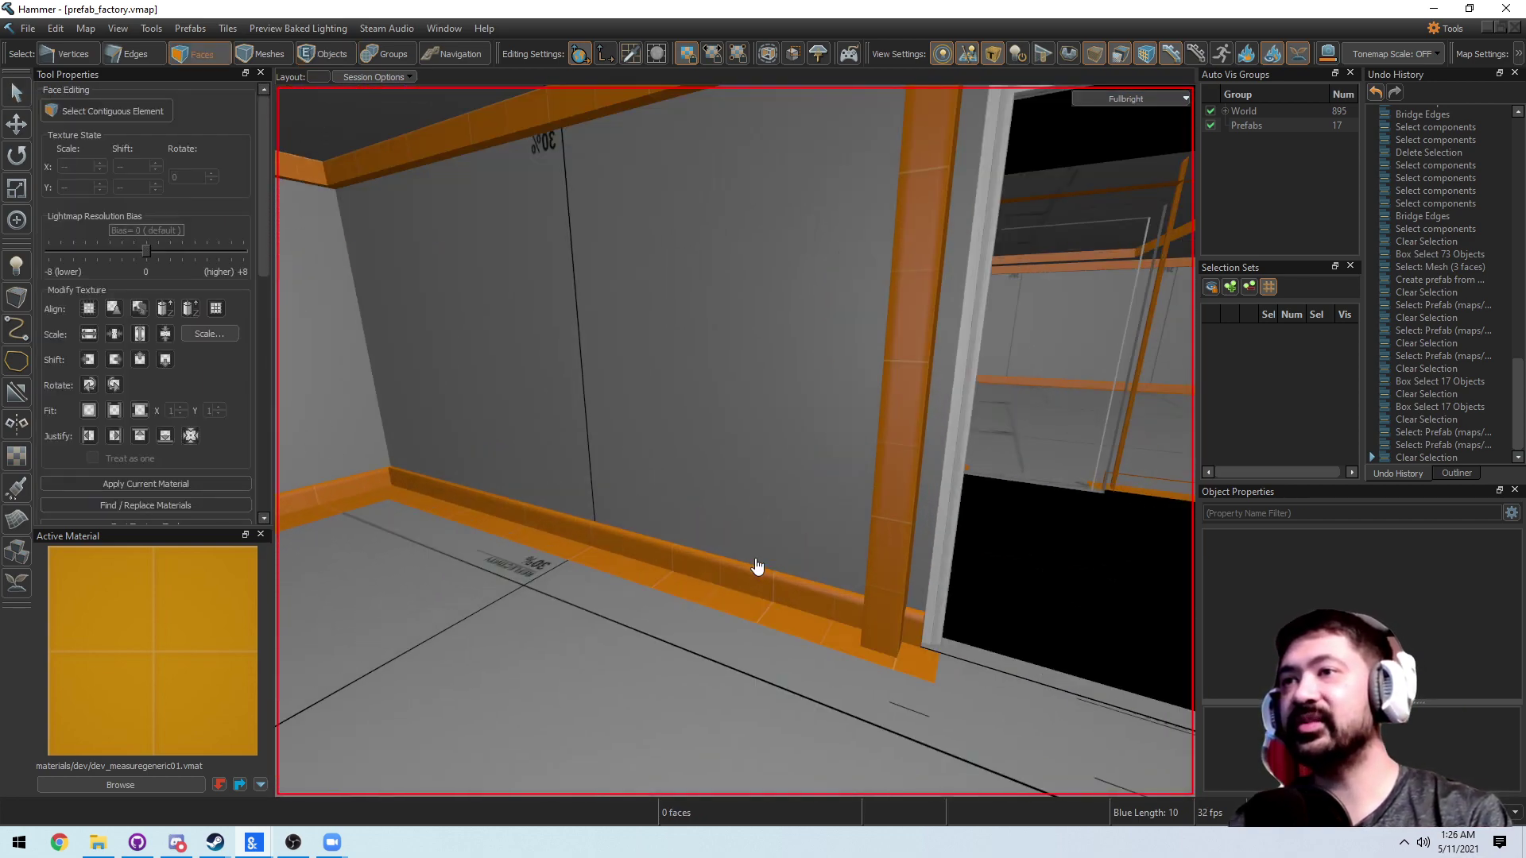
{"action": "double_click", "coordinate": [739, 528]}
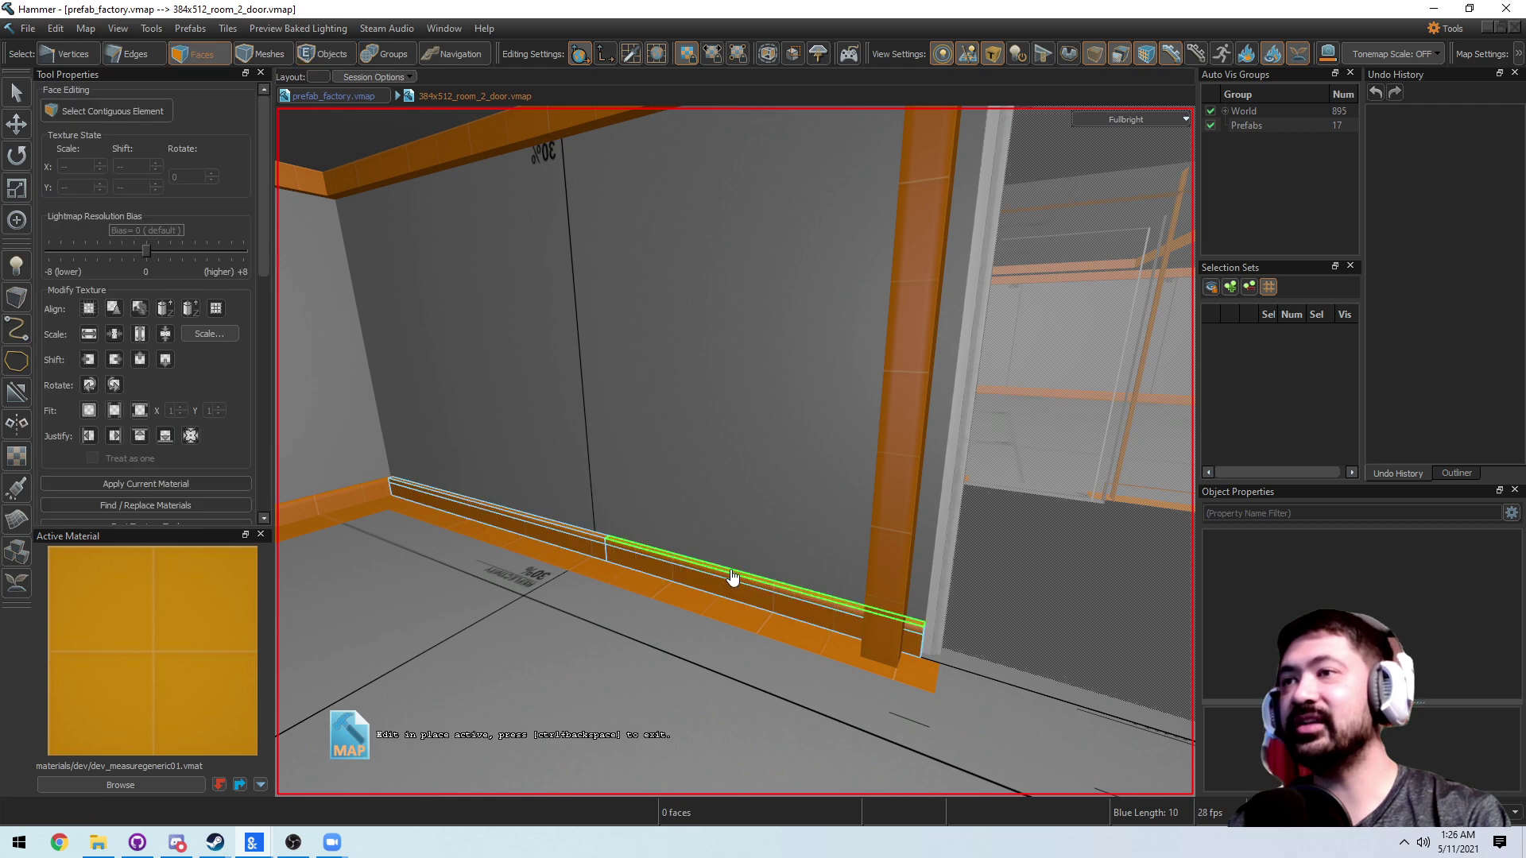
{"action": "scroll", "coordinate": [685, 362], "scroll_direction": "down", "scroll_amount": 3}
{"action": "left_click", "coordinate": [333, 97]}
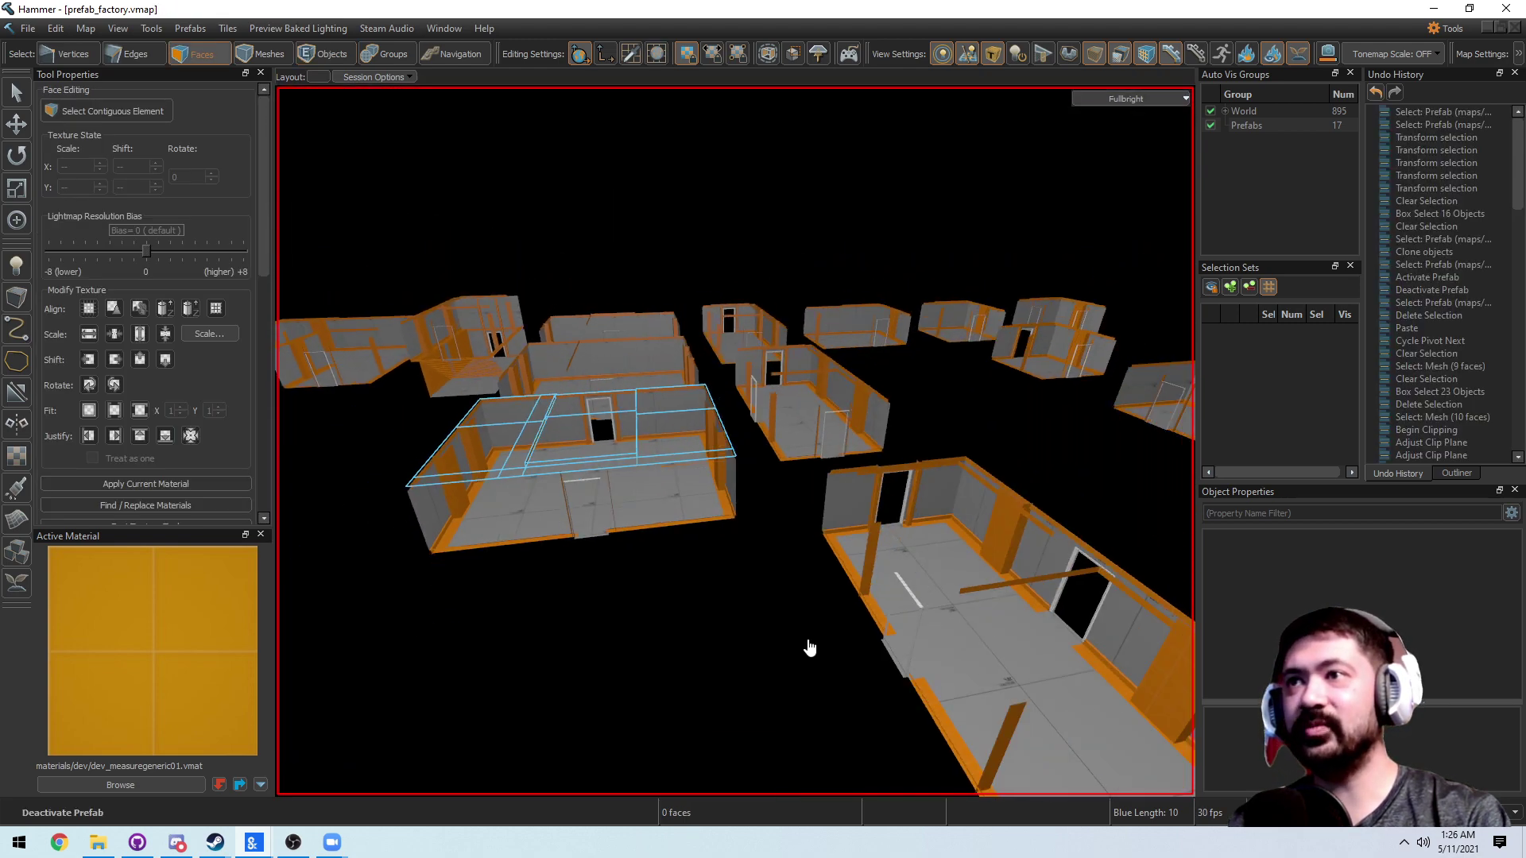
{"action": "left_click", "coordinate": [807, 645]}
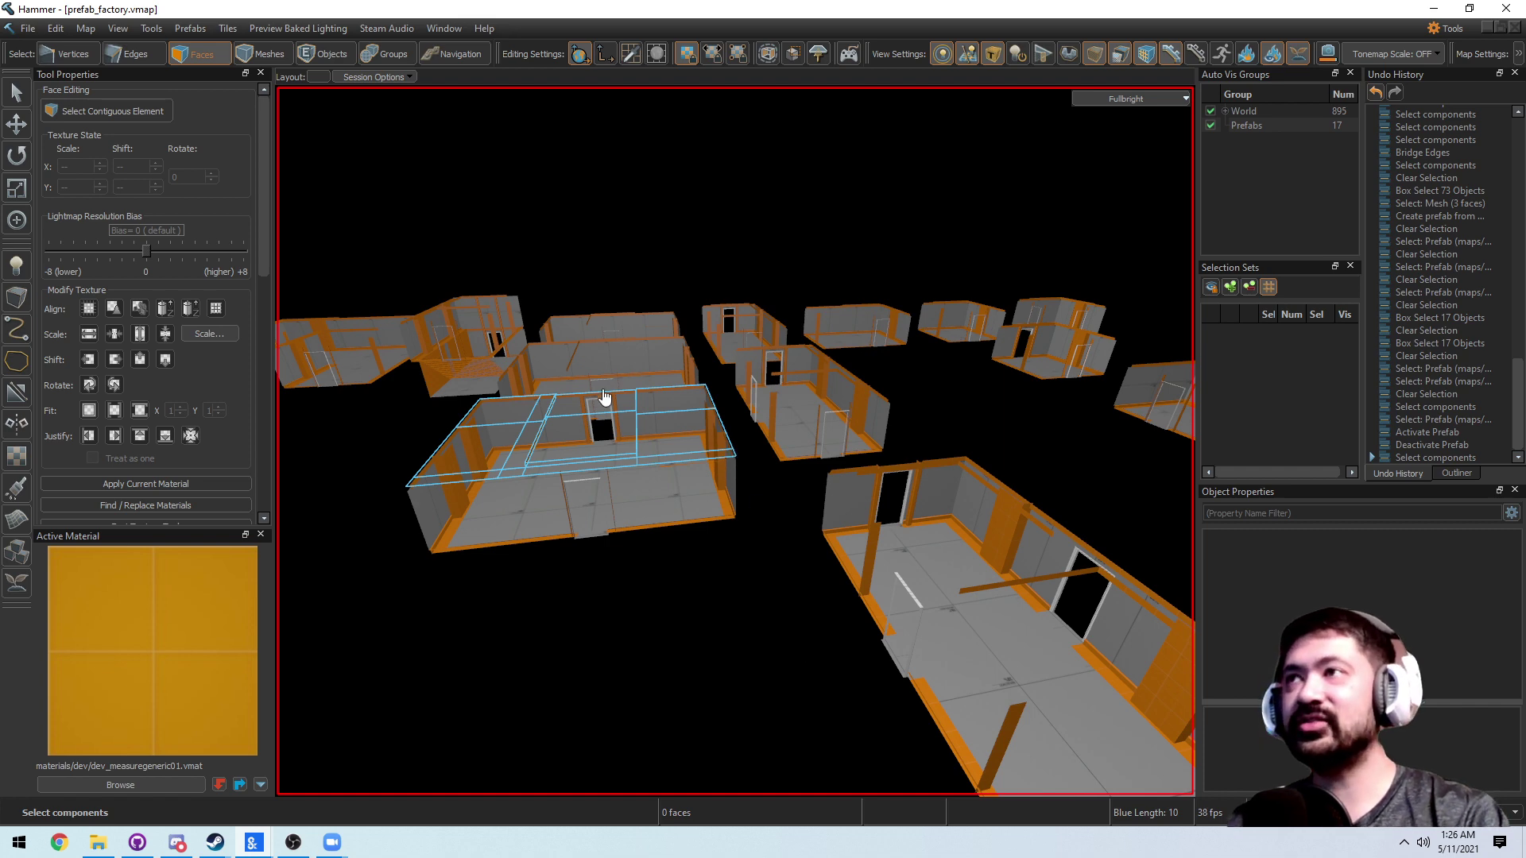
- Look around the remaining room modules in the prefab_factory map
{"action": "key", "text": "w"}
{"action": "right_click_drag", "start_coordinate": [681, 275], "coordinate": [681, 275]}
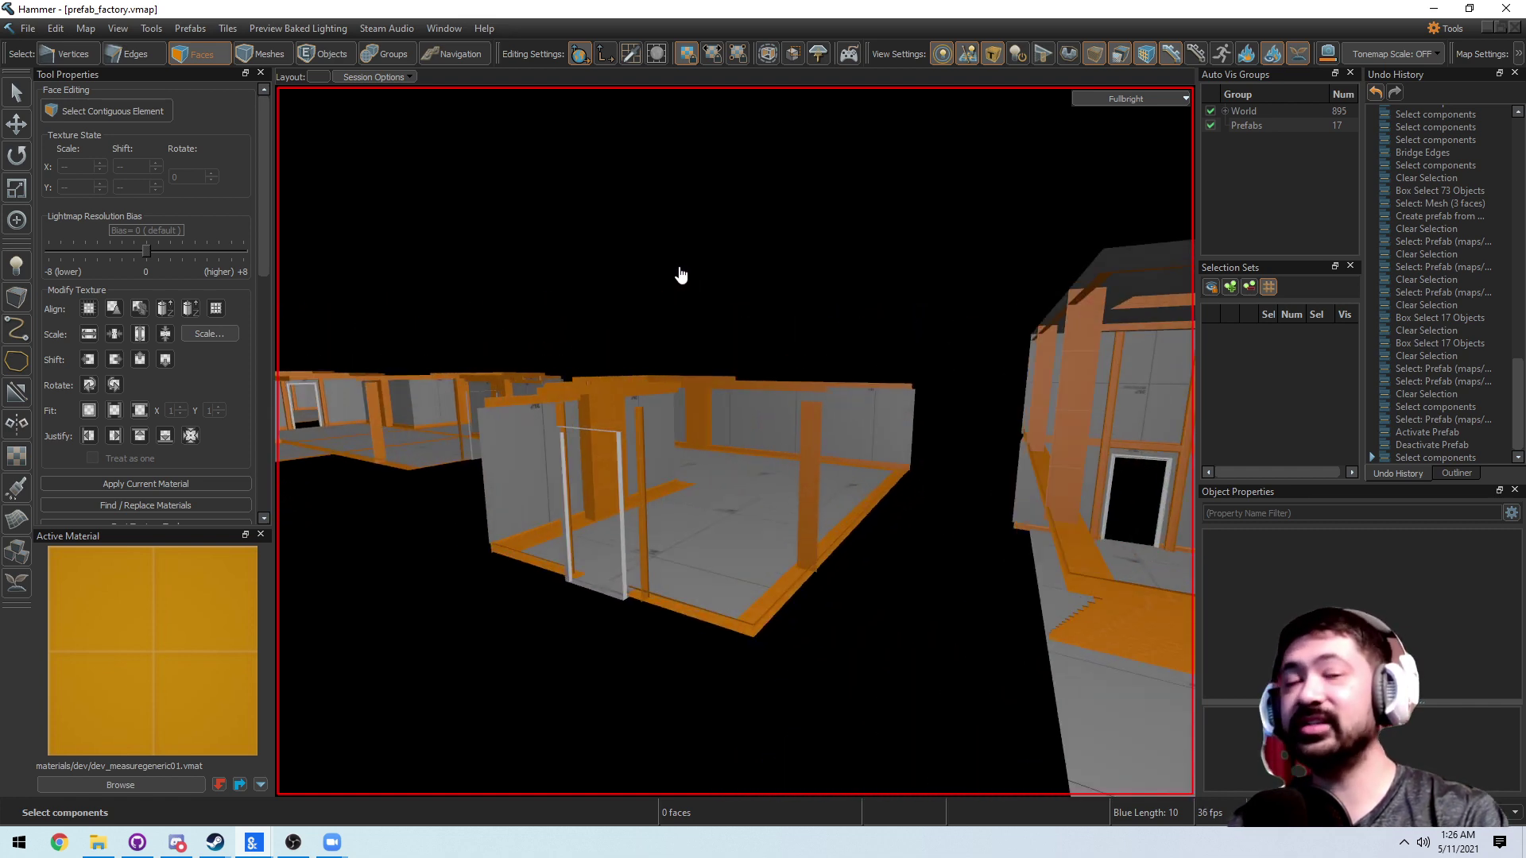
{"action": "key", "text": "w"}
{"action": "right_click_drag", "start_coordinate": [769, 331], "coordinate": [780, 367]}
{"action": "key", "text": "s"}
{"action": "key", "text": "w"}
- Return to the untitled_2 map and examine the complete layout assembled from prefabs from several sides
{"action": "key", "text": "ctrl+Tab"}
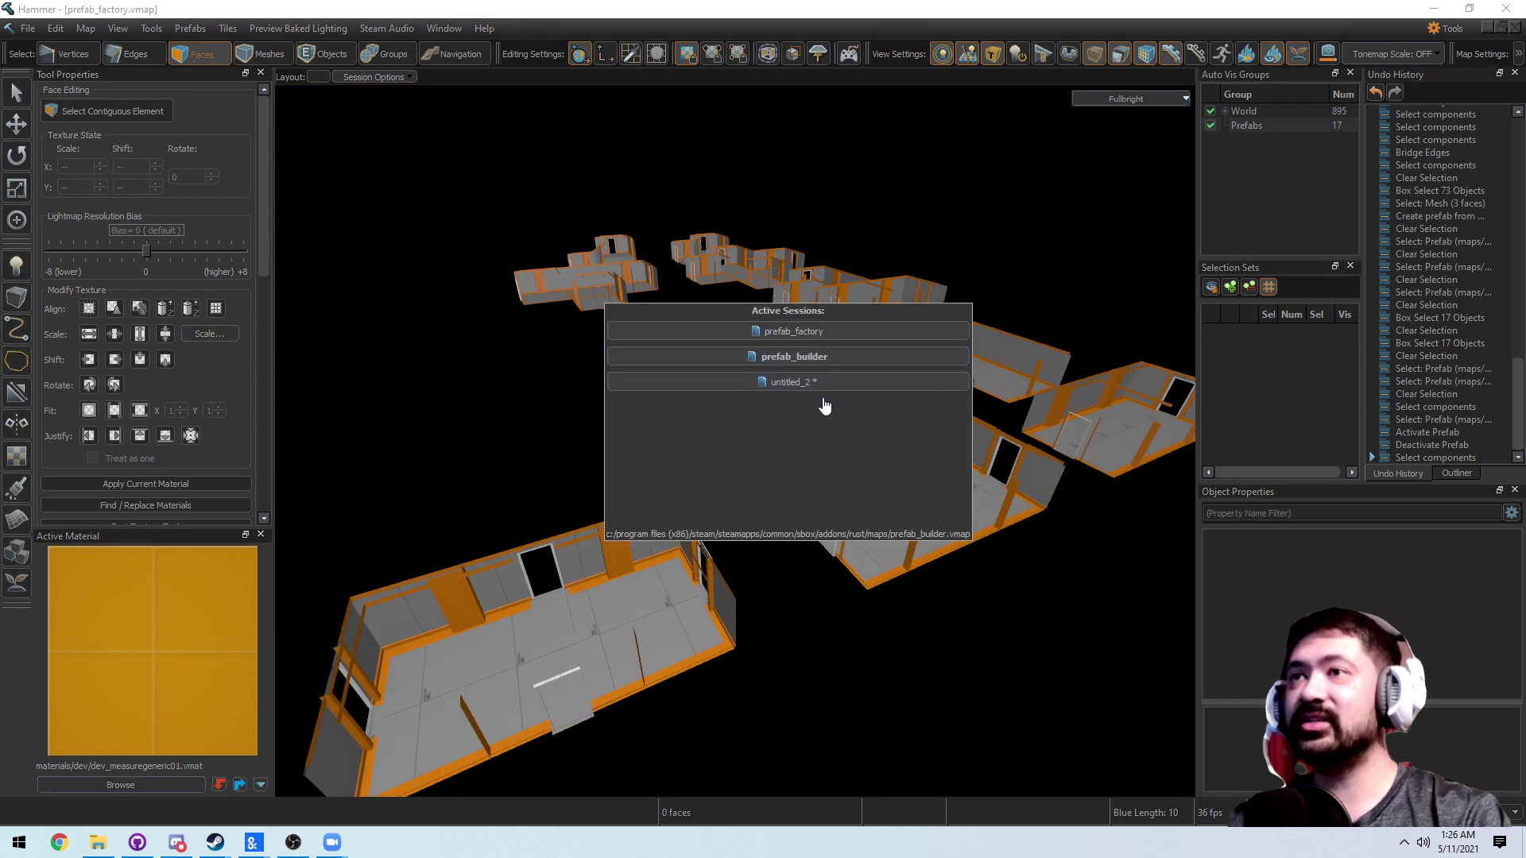
{"action": "key", "text": "ctrl+Tab"}
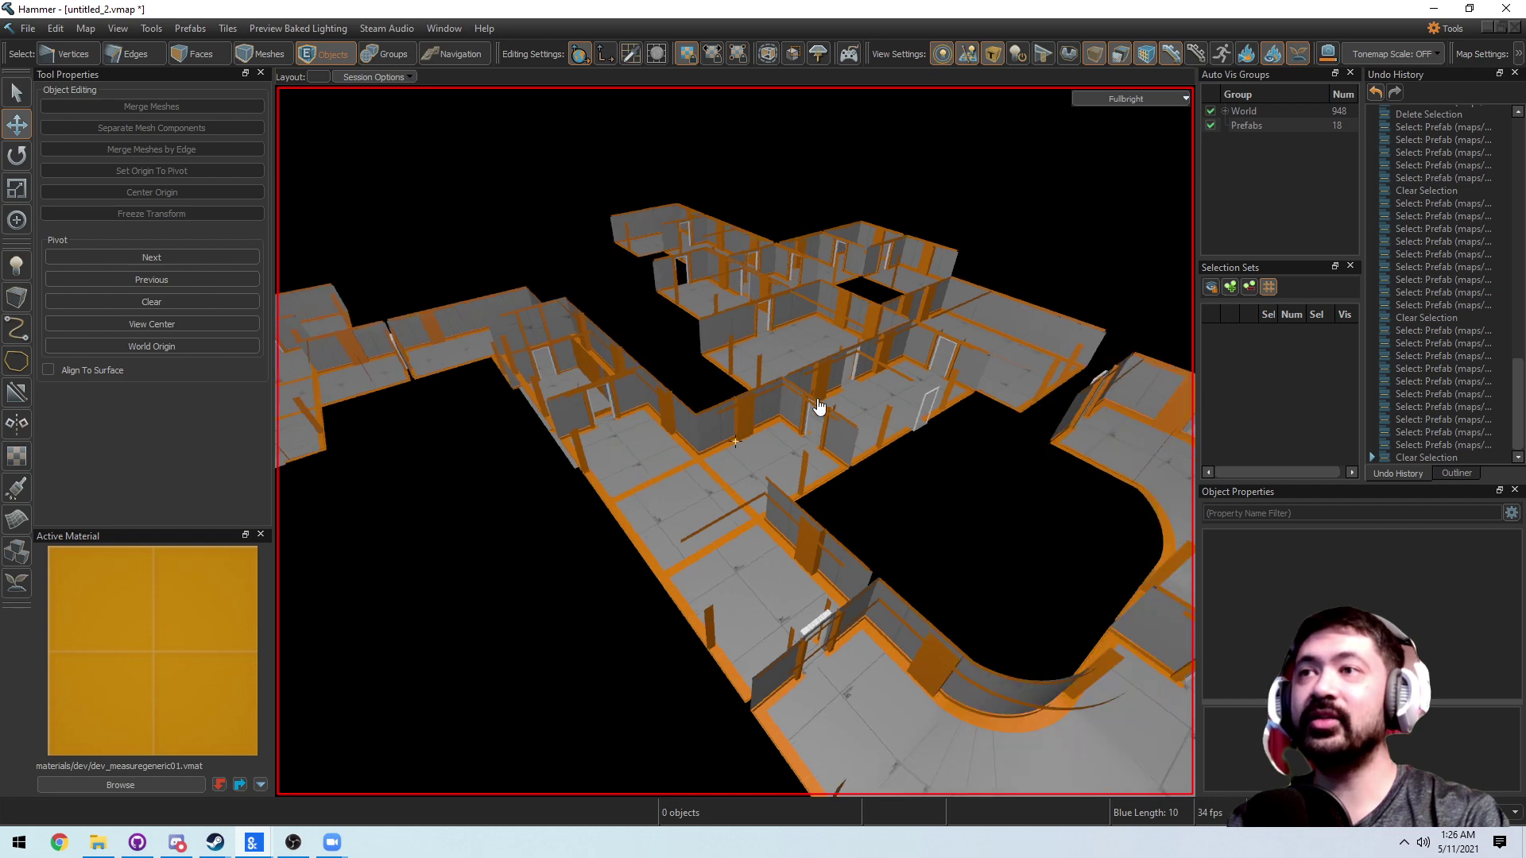
{"action": "right_click_drag", "start_coordinate": [818, 407], "coordinate": [816, 406]}
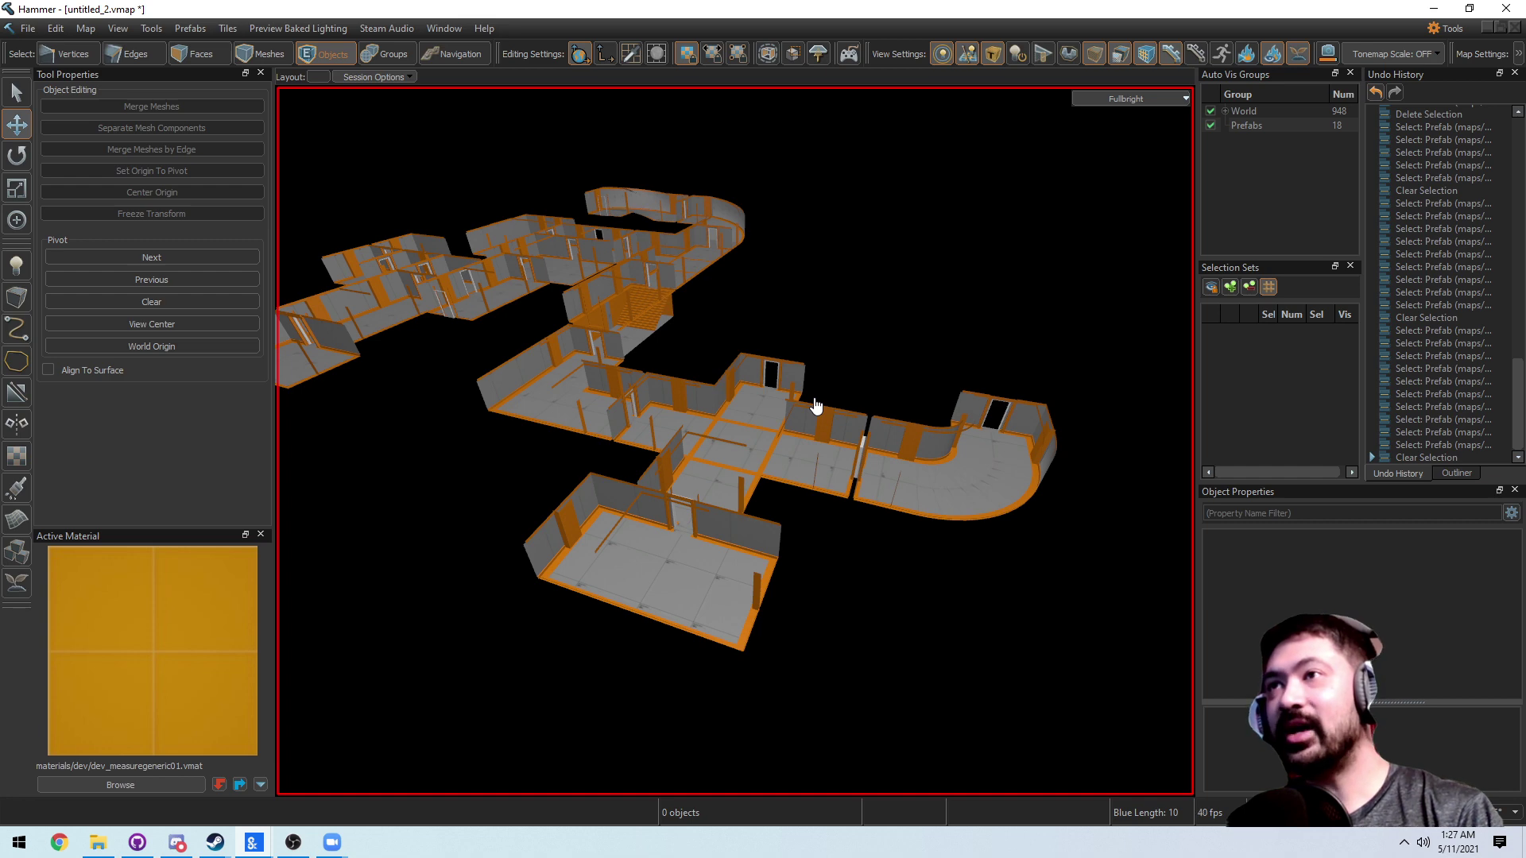
{"action": "mouse_move", "coordinate": [841, 363]}
{"action": "right_mouse_down"}
{"action": "mouse_move", "coordinate": [864, 374]}
{"action": "mouse_move", "coordinate": [841, 364]}
{"action": "right_mouse_up"}
{"action": "key", "text": "w"}
{"action": "scroll", "coordinate": [841, 366], "scroll_direction": "down", "scroll_amount": 6}
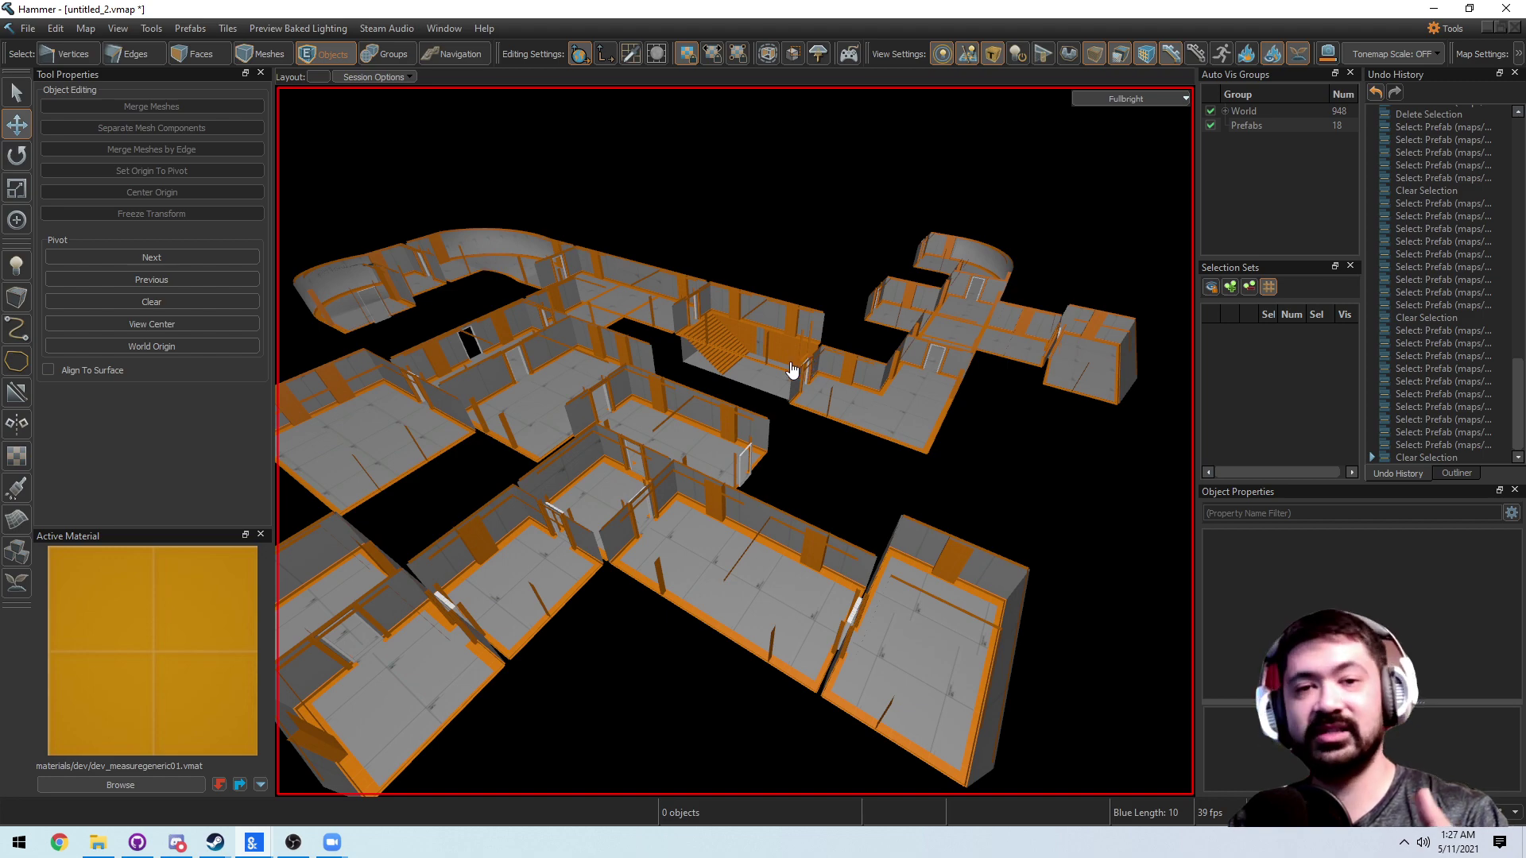
{"action": "left_click_drag", "start_coordinate": [767, 387], "coordinate": [739, 384], "text": "alt"}
{"action": "middle_click_drag", "start_coordinate": [740, 389], "coordinate": [740, 390]}
{"action": "left_click_drag", "start_coordinate": [739, 384], "coordinate": [738, 385], "text": "alt"}
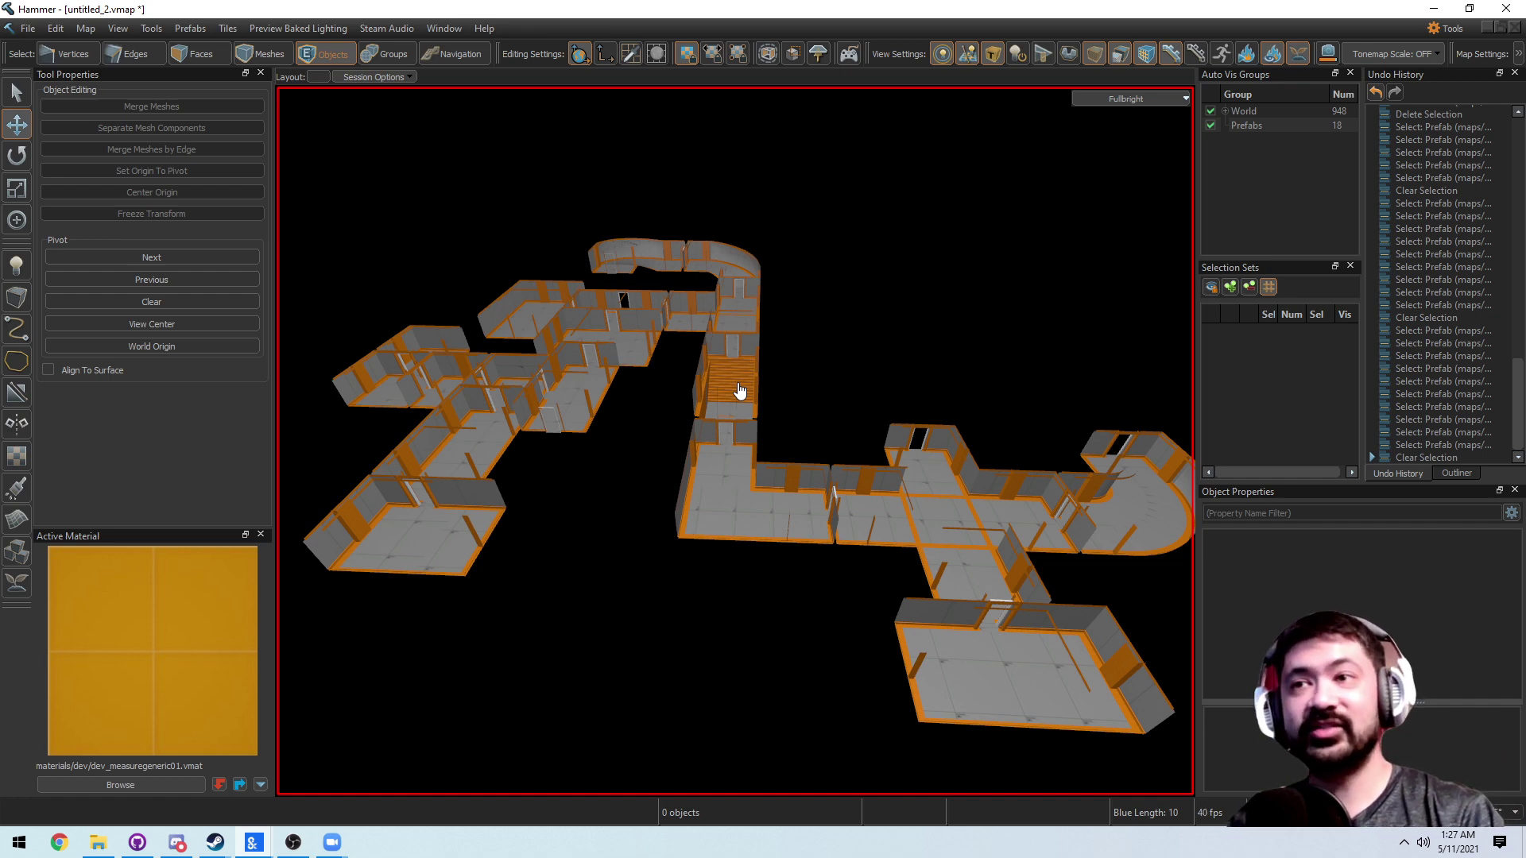
- Inspect individual room and corridor prefabs of the assembled layout up close, selecting some of them along the way
{"action": "scroll", "coordinate": [739, 394], "scroll_direction": "up", "scroll_amount": 10}
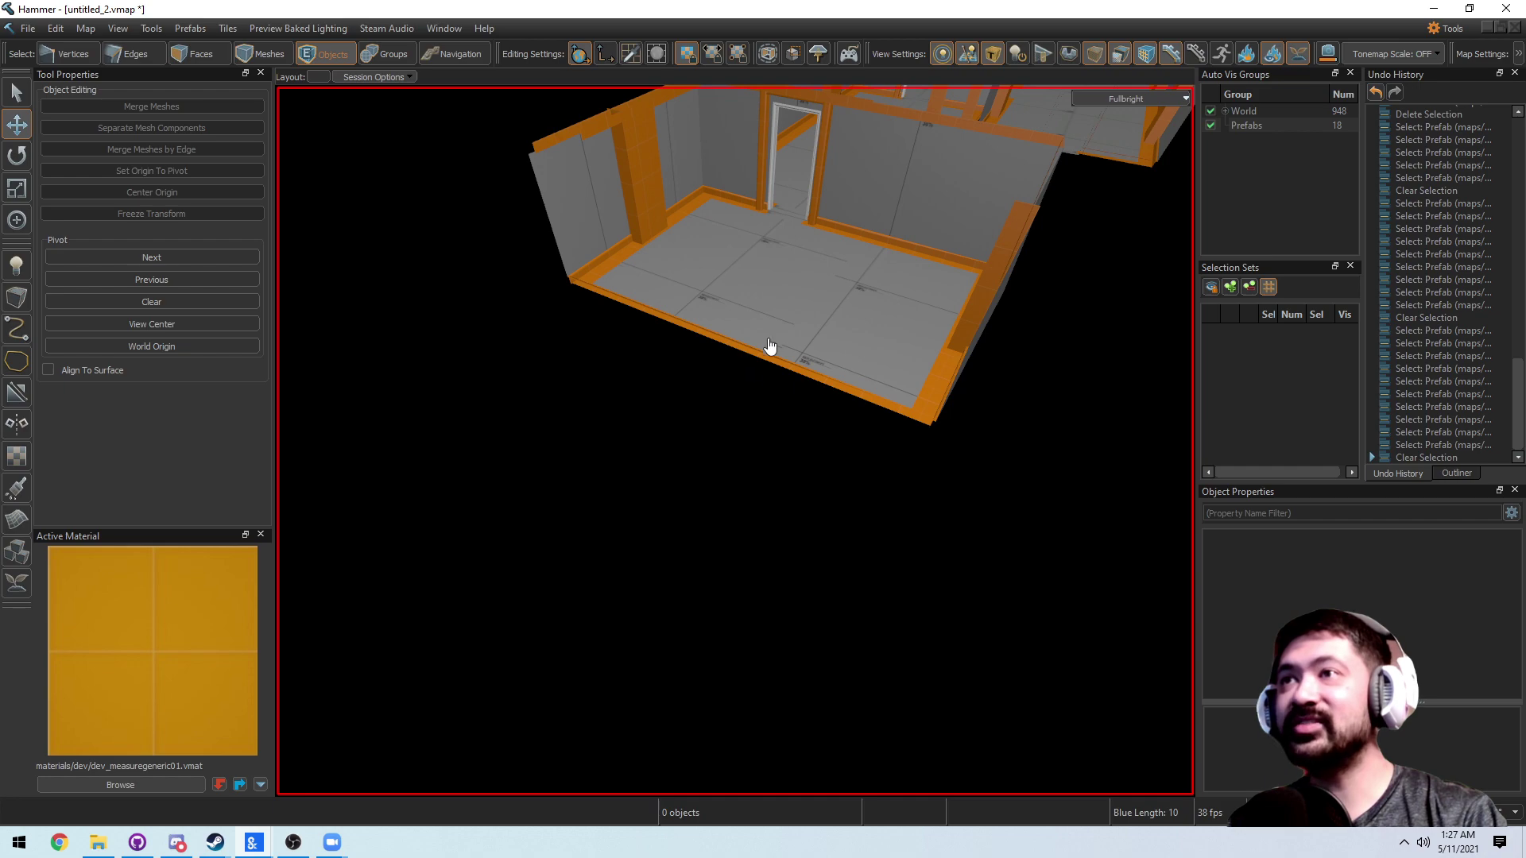
{"action": "left_click", "coordinate": [770, 350]}
{"action": "right_click_drag", "start_coordinate": [778, 340], "coordinate": [759, 395]}
{"action": "scroll", "coordinate": [759, 395], "scroll_direction": "up", "scroll_amount": 3}
{"action": "left_click", "coordinate": [812, 455]}
{"action": "right_click_drag", "start_coordinate": [812, 454], "coordinate": [617, 308]}
{"action": "scroll", "coordinate": [801, 512], "scroll_direction": "down", "scroll_amount": 5}
{"action": "left_click", "coordinate": [845, 545]}
{"action": "scroll", "coordinate": [858, 536], "scroll_direction": "up", "scroll_amount": 6}
{"action": "left_click_drag", "start_coordinate": [631, 259], "coordinate": [862, 372]}
- Clear the prefab selection and switch to face selection mode inside the stair room, facing the doorway above the steps
{"action": "left_click", "coordinate": [712, 636]}
{"action": "mouse_move", "coordinate": [712, 636]}
{"action": "right_mouse_down"}
{"action": "mouse_move", "coordinate": [699, 641]}
{"action": "mouse_move", "coordinate": [716, 631]}
{"action": "right_mouse_up"}
{"action": "key", "text": "w"}
{"action": "scroll", "coordinate": [717, 638], "scroll_direction": "up", "scroll_amount": 2}
{"action": "key", "text": "3"}
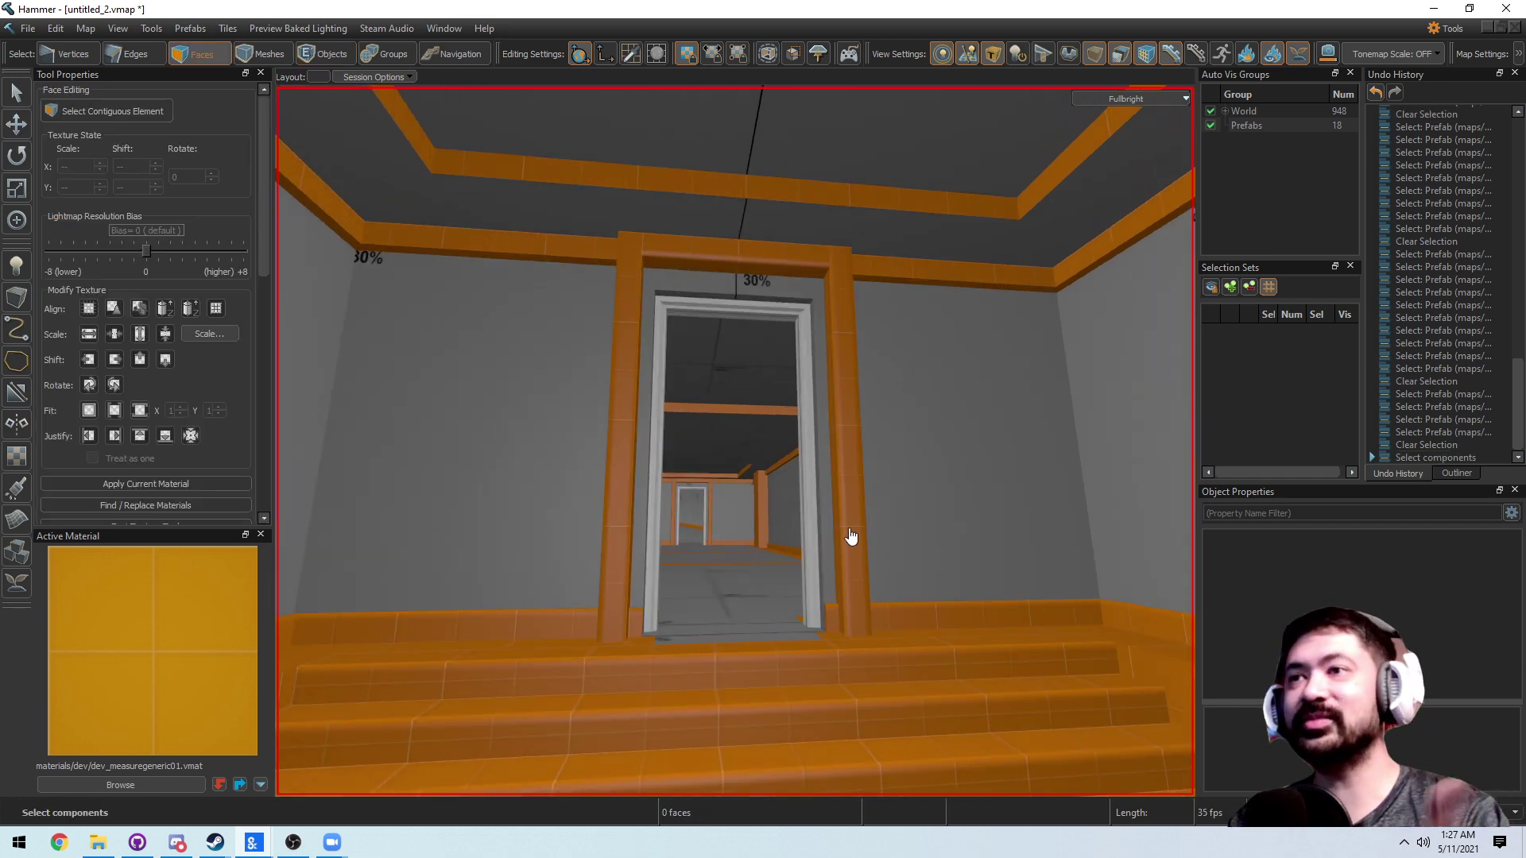
- Look through the doorway above the stairs and examine the whole layout from above
{"action": "key", "text": "w"}
{"action": "right_click_drag", "start_coordinate": [842, 498], "coordinate": [836, 505]}
{"action": "key", "text": "s"}
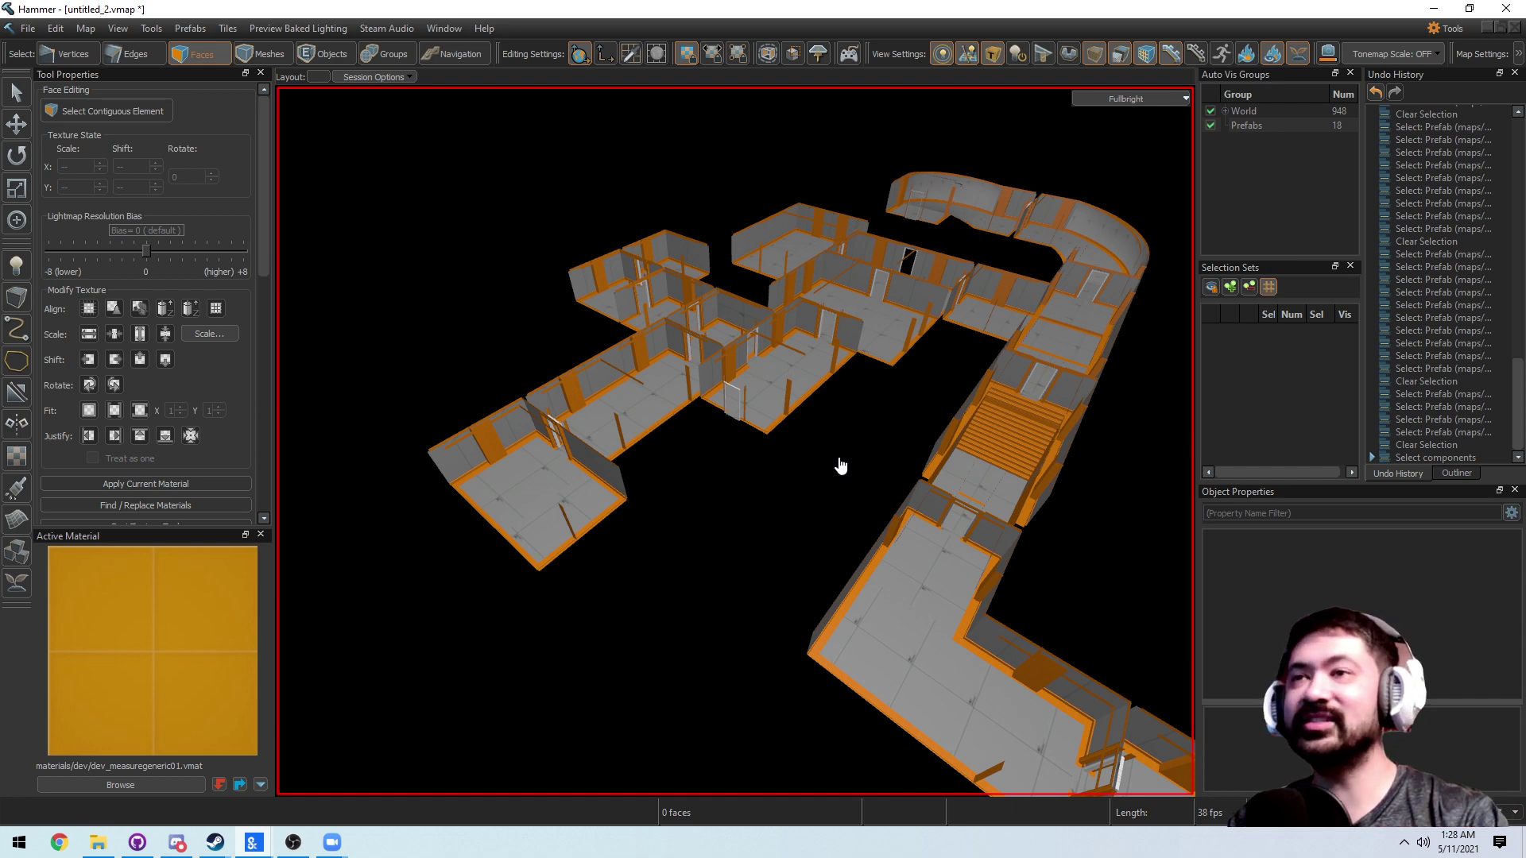
{"action": "right_click_drag", "start_coordinate": [807, 418], "coordinate": [802, 423]}
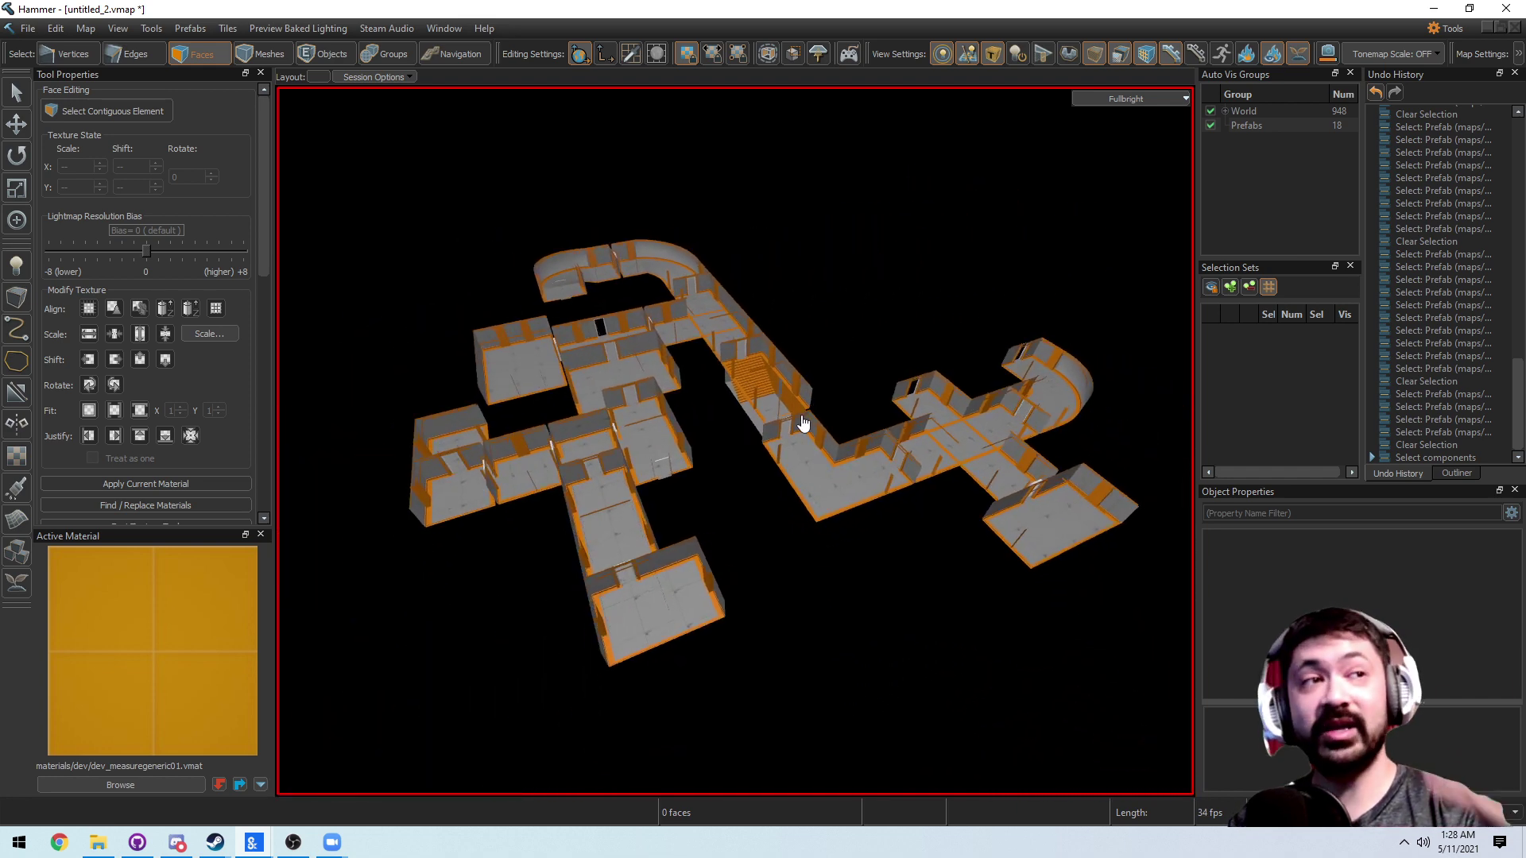
{"action": "scroll", "coordinate": [803, 423], "scroll_direction": "up", "scroll_amount": 2}
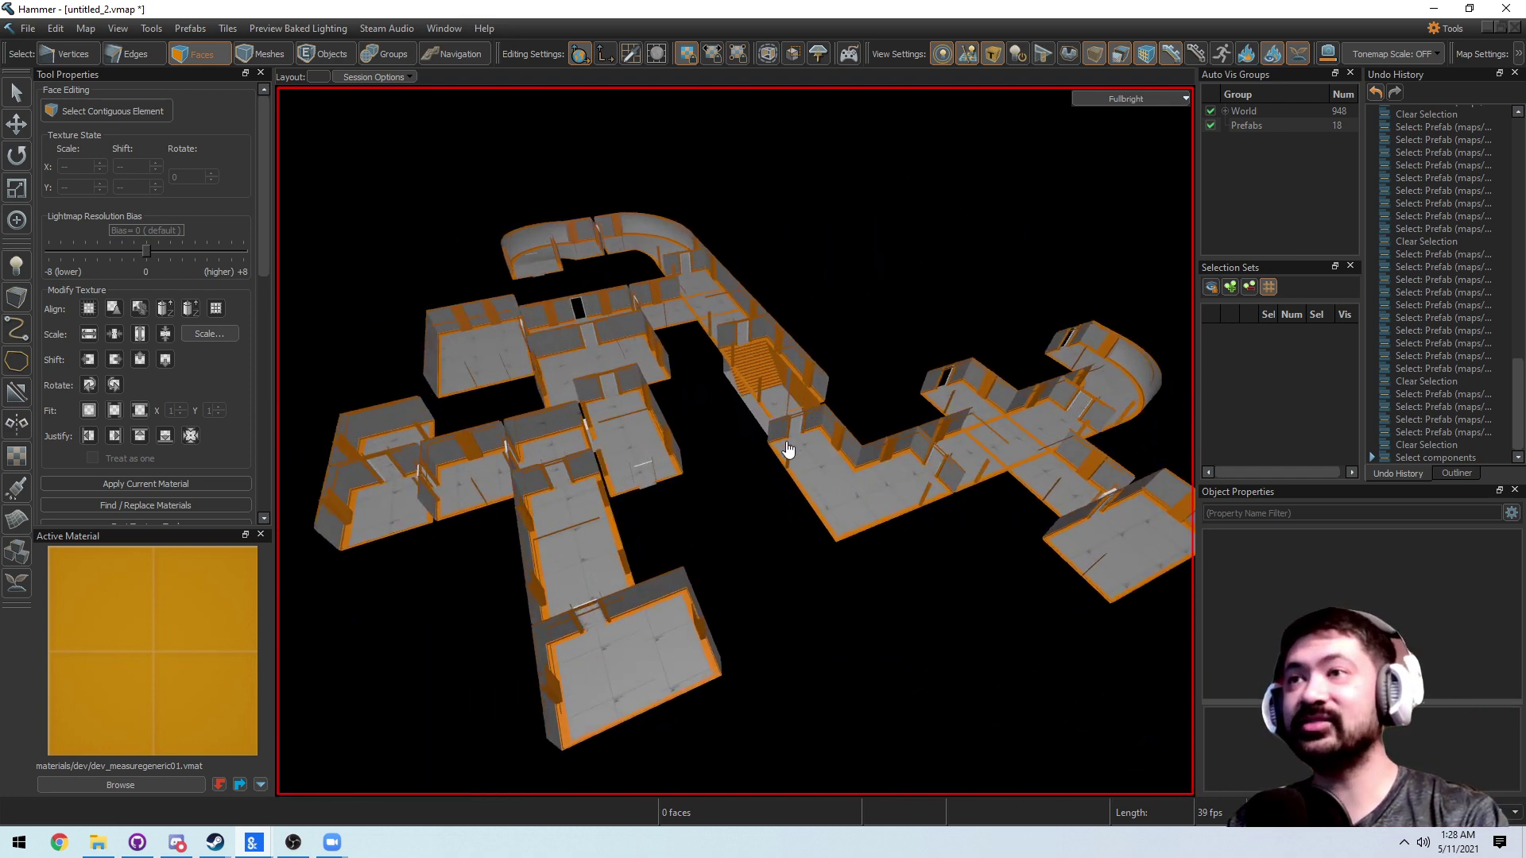
{"action": "right_click_drag", "start_coordinate": [755, 506], "coordinate": [754, 506]}
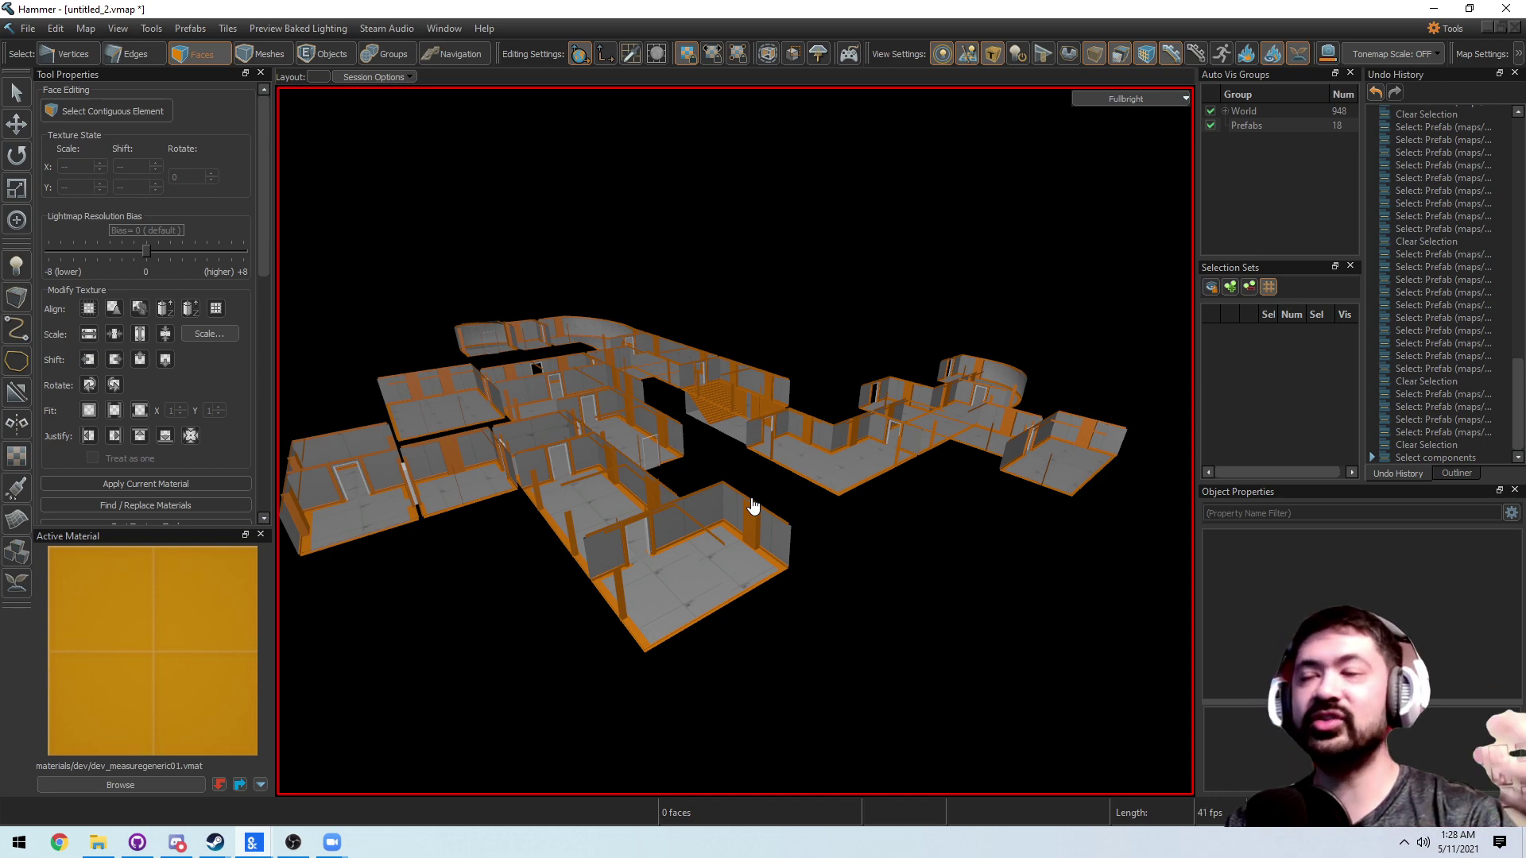
- Examine how the cluster of adjoining rooms connects through its doorways, and view the complete layout from a low angle
{"action": "key", "text": "w"}
{"action": "key", "text": "a"}
{"action": "key", "text": "w"}
{"action": "key", "text": "a"}
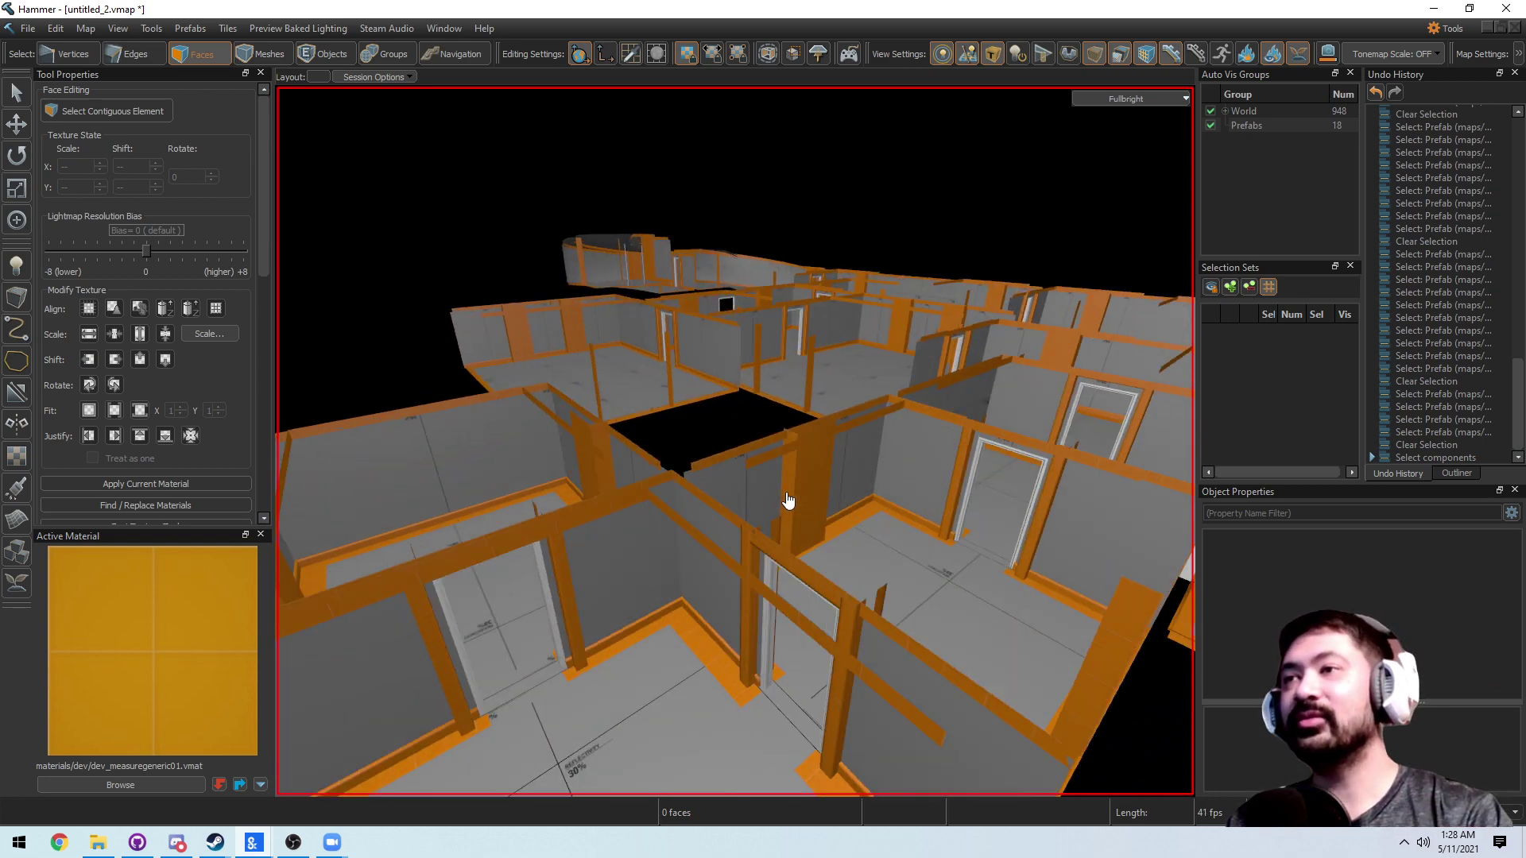
{"action": "right_click_drag", "start_coordinate": [788, 497], "coordinate": [870, 512]}
{"action": "key", "text": "s"}
{"action": "key", "text": "w"}
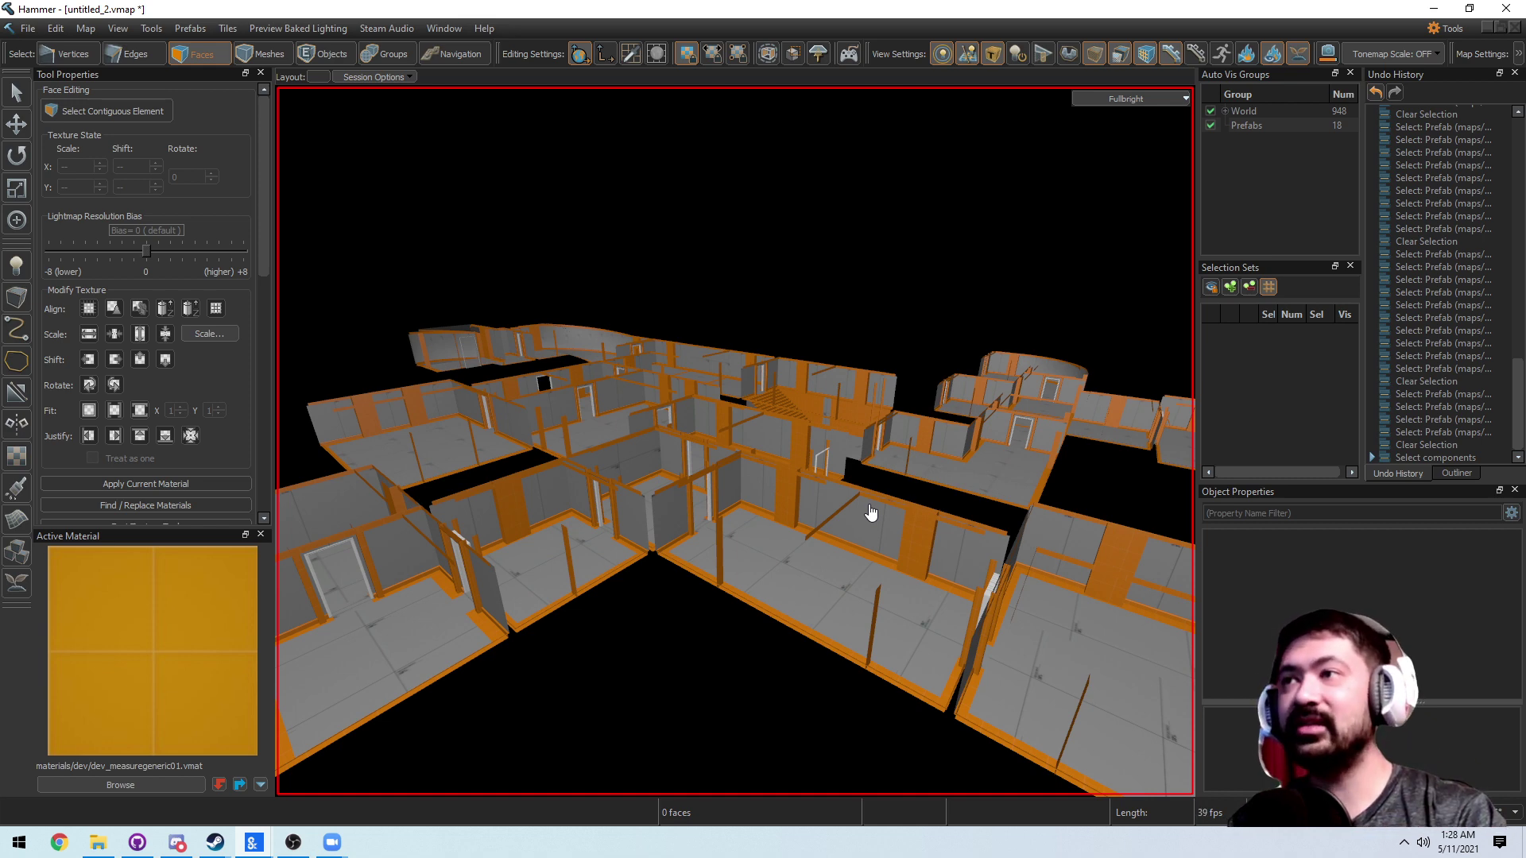
{"action": "scroll", "coordinate": [870, 512], "scroll_direction": "down", "scroll_amount": 5}
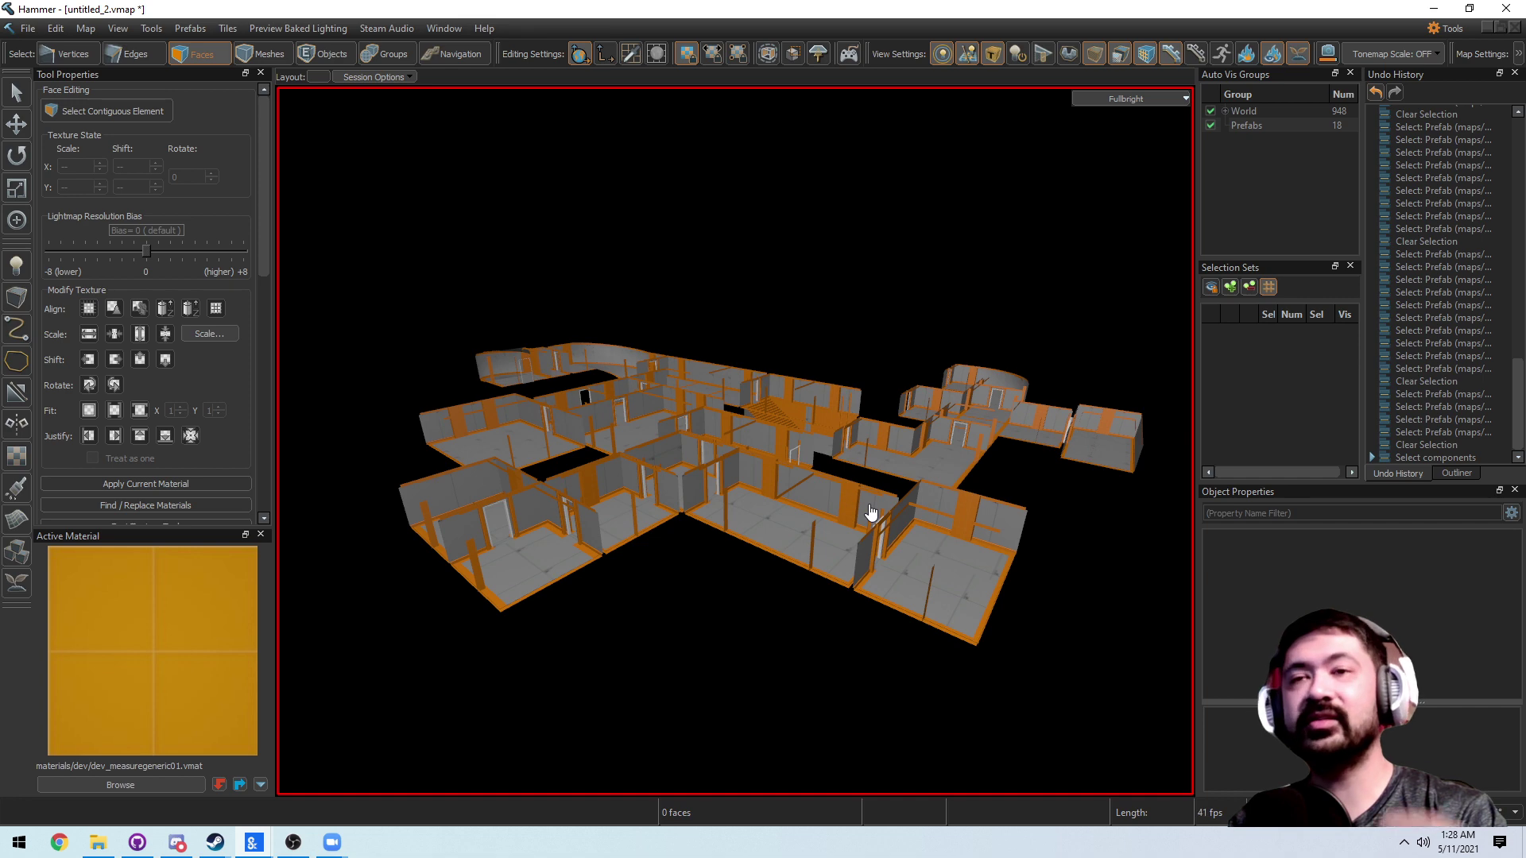
{"action": "scroll", "coordinate": [870, 512], "scroll_direction": "up", "scroll_amount": 5}
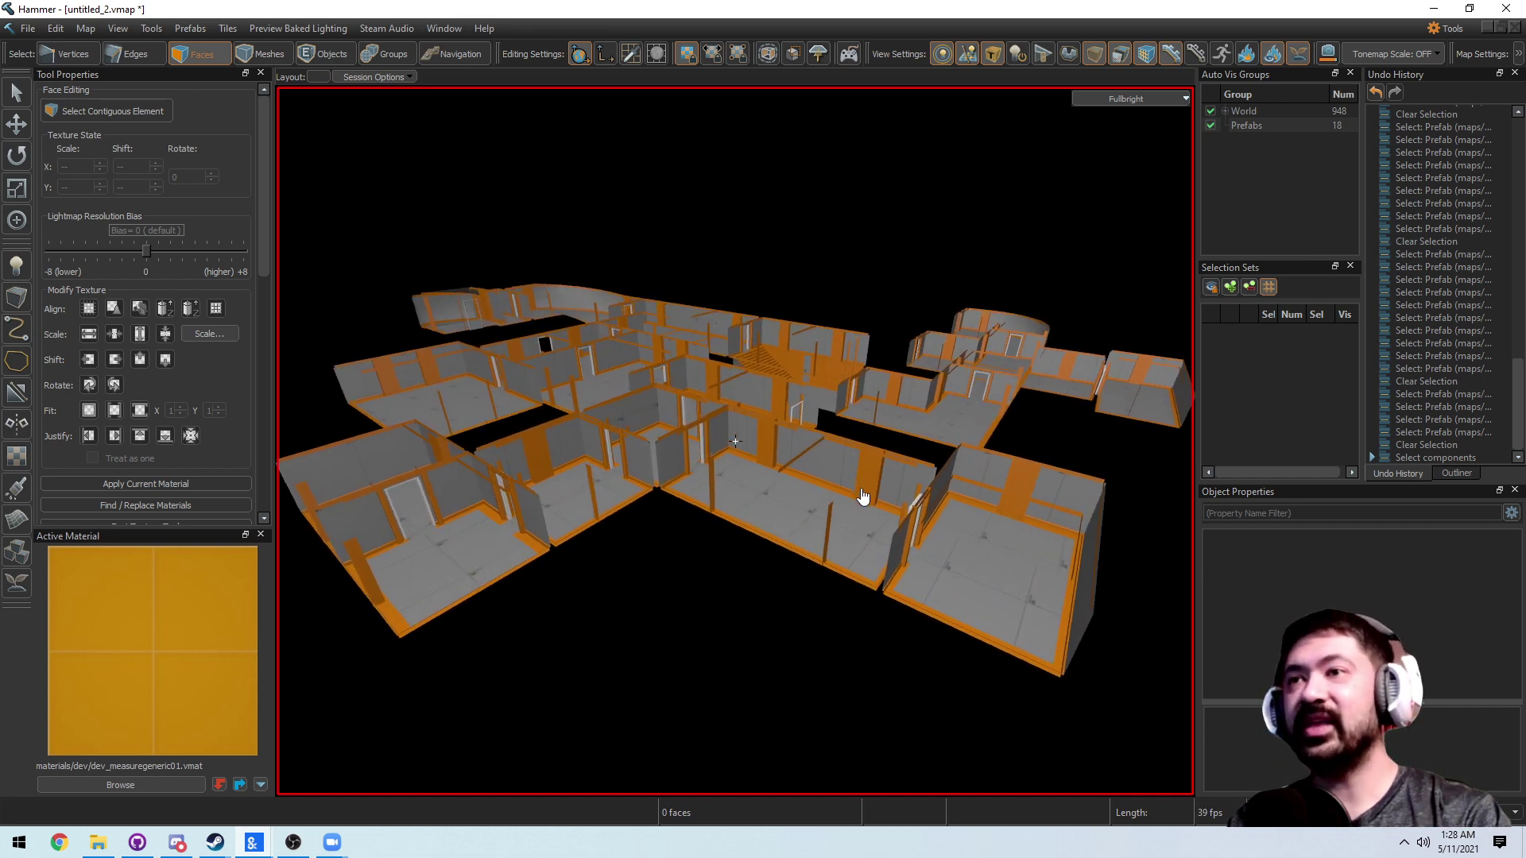
{"action": "scroll", "coordinate": [864, 496], "scroll_direction": "up", "scroll_amount": 3}
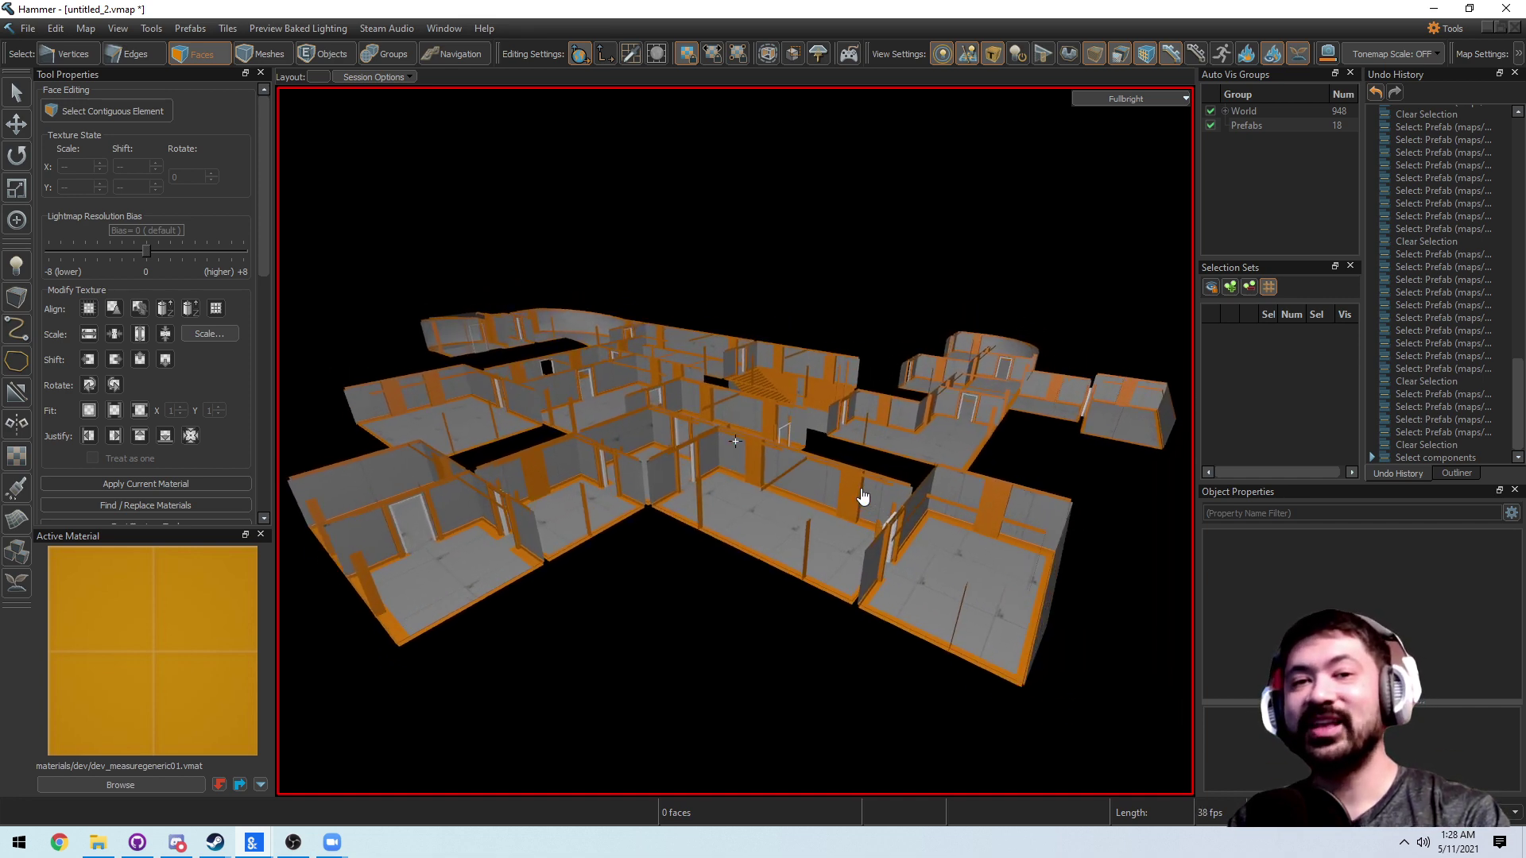
{"action": "scroll", "coordinate": [864, 497], "scroll_direction": "up", "scroll_amount": 2}
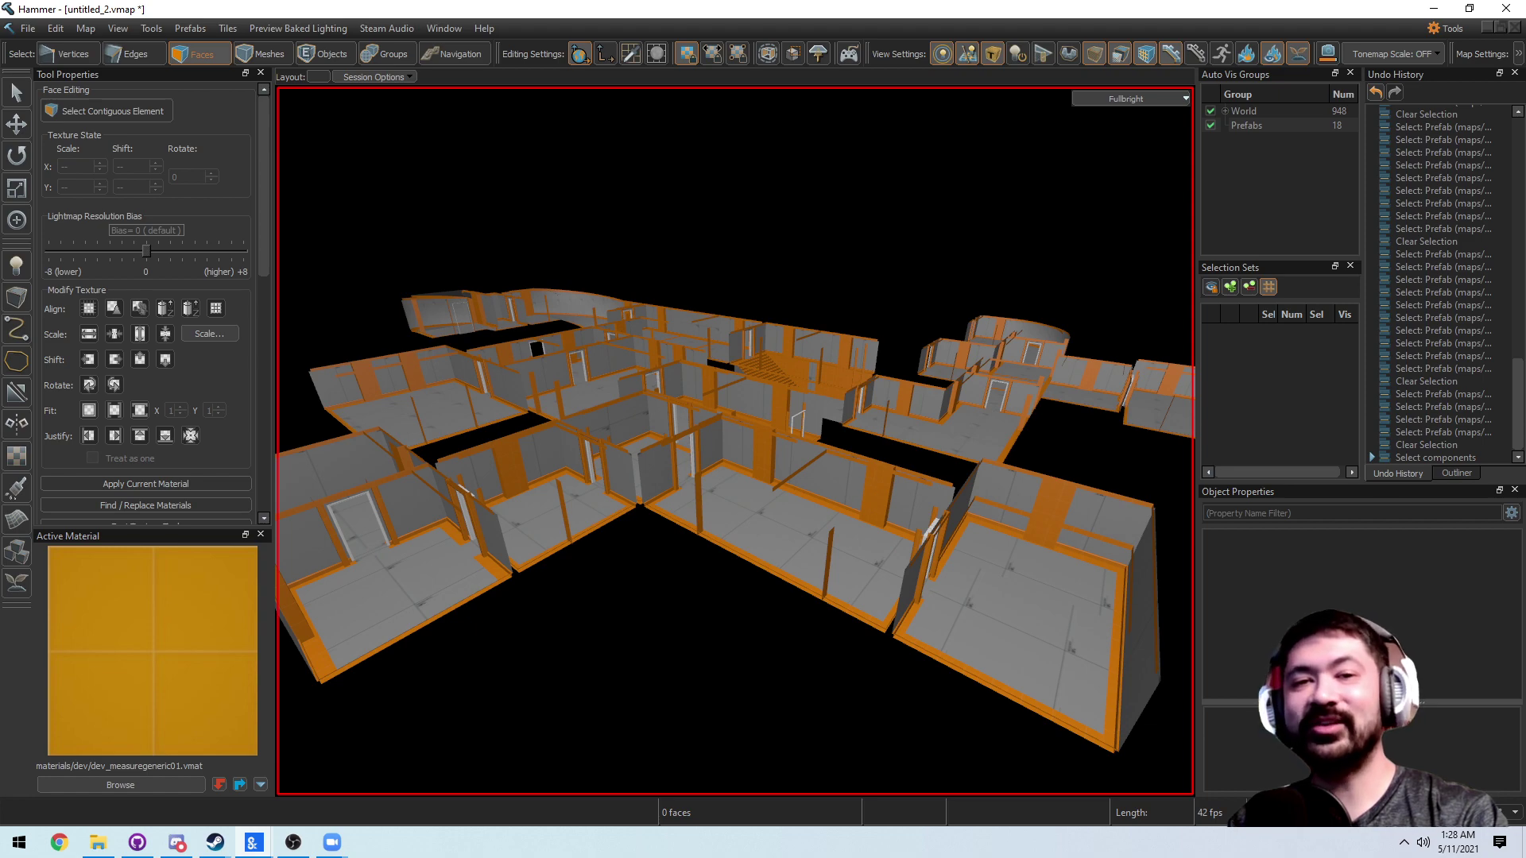